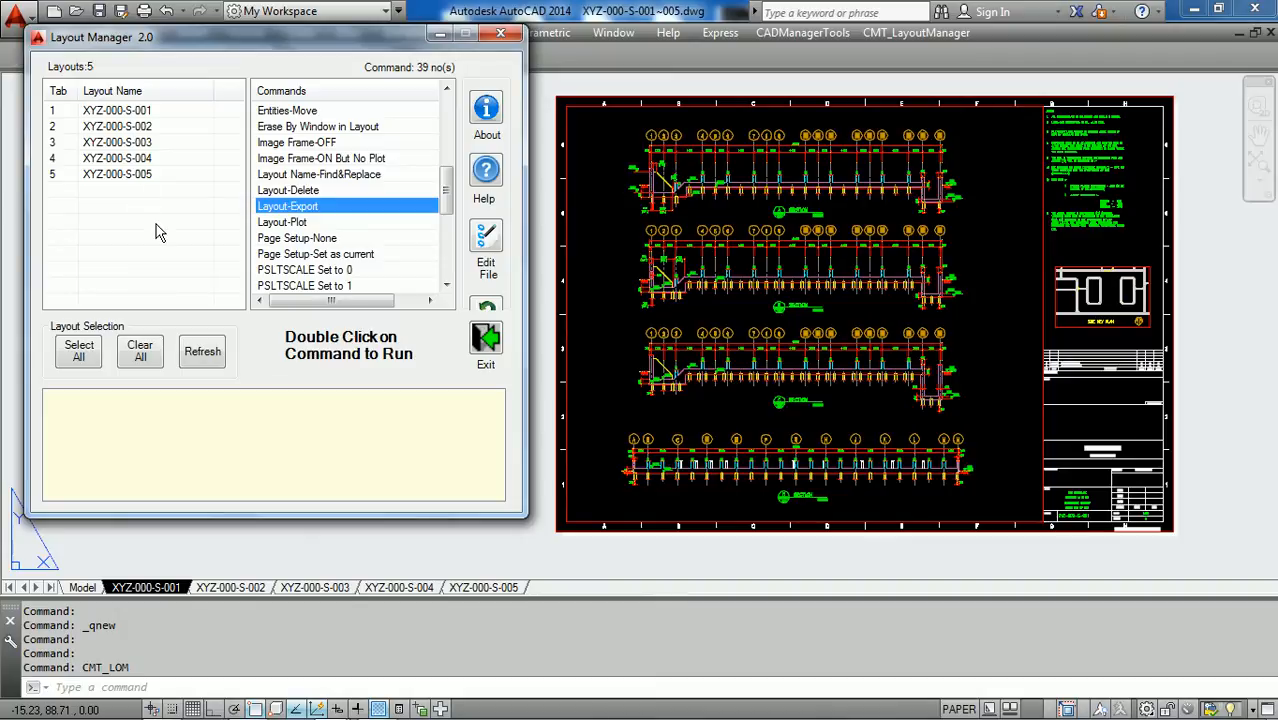
Select all five layouts and run the Layout-Export command on them.
{"action": "left_click", "coordinate": [145, 145]}
{"action": "left_click", "coordinate": [145, 162]}
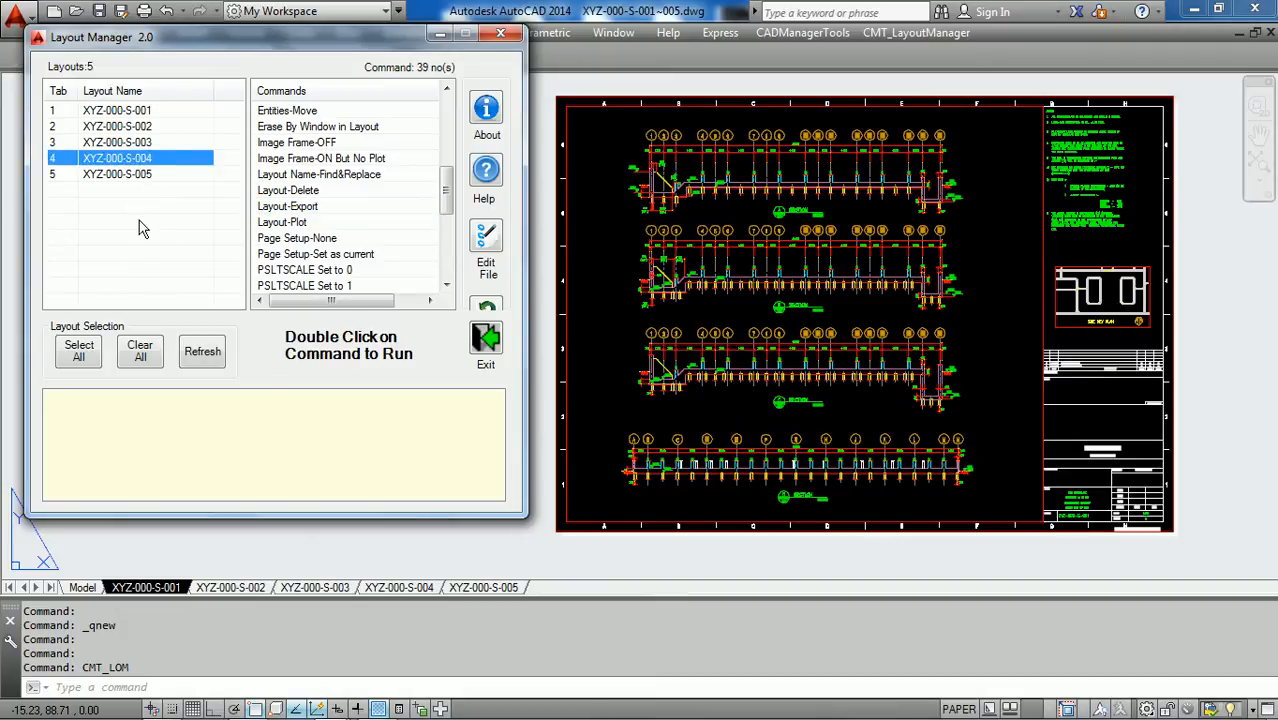
{"action": "left_click", "coordinate": [79, 350]}
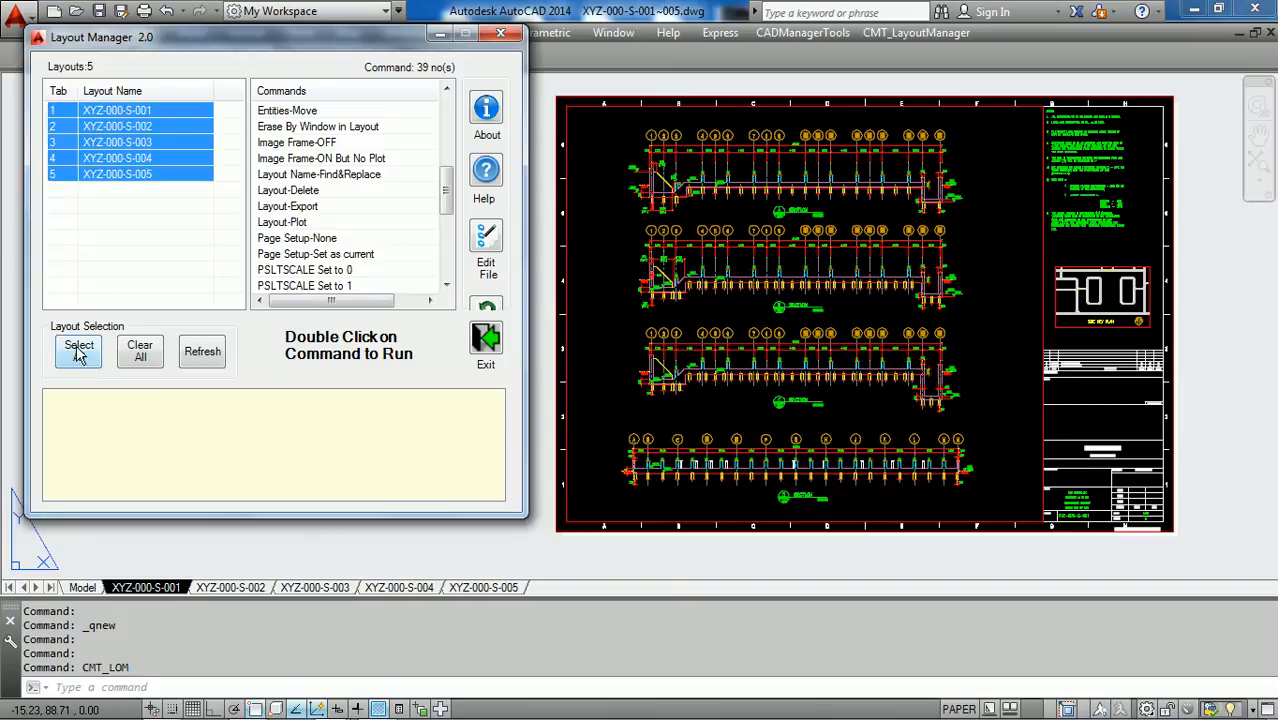
{"action": "double_click", "coordinate": [312, 208]}
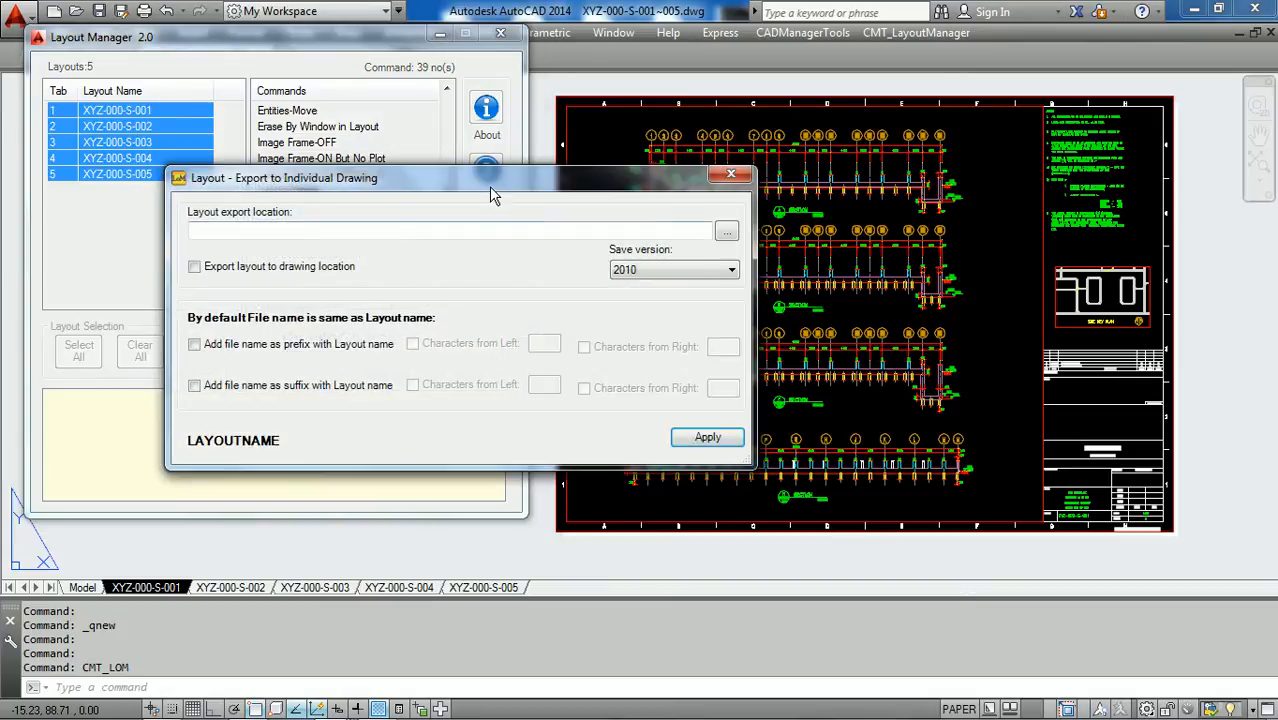
{"action": "left_click_drag", "start_coordinate": [488, 190], "coordinate": [423, 152]}
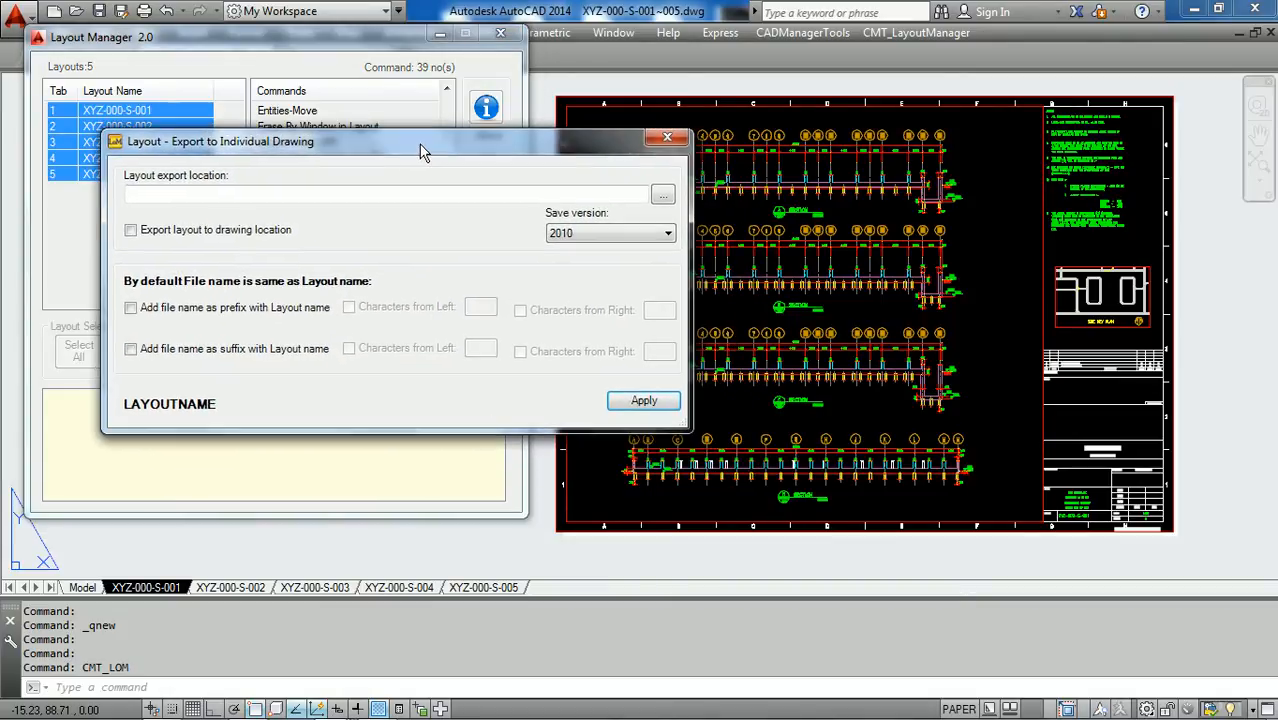
{"action": "left_click", "coordinate": [383, 195]}
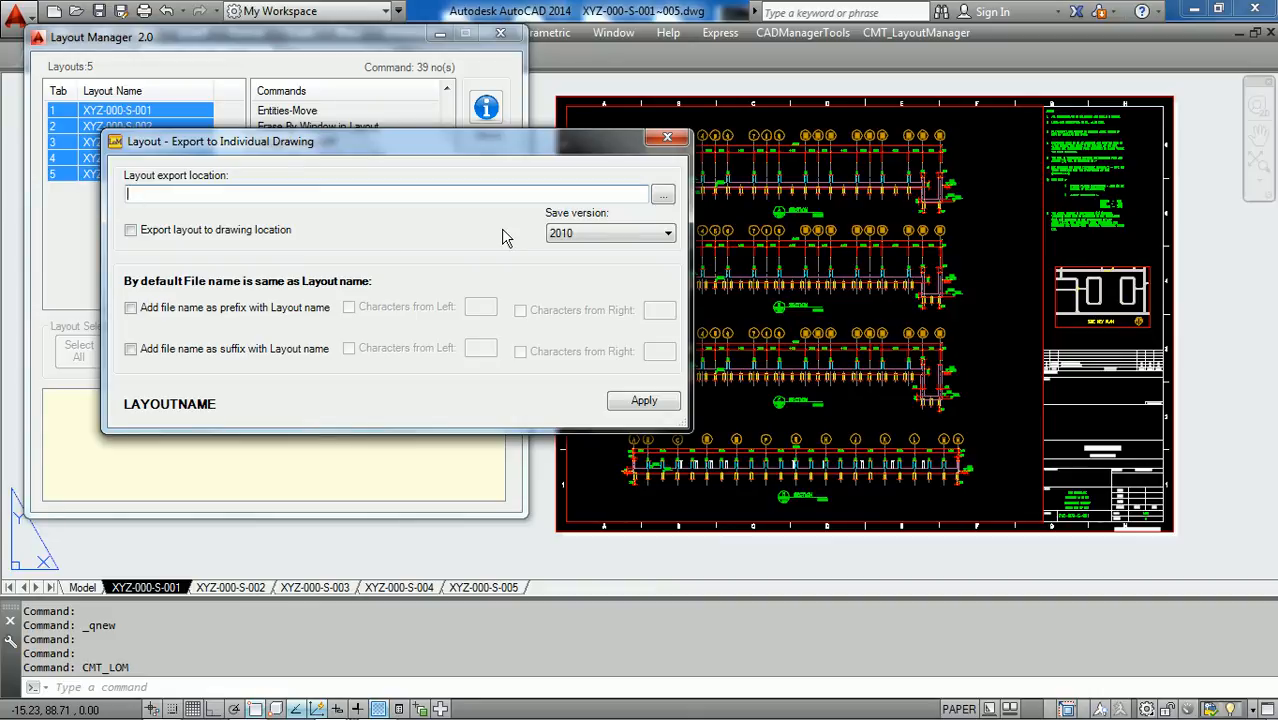
{"action": "left_click", "coordinate": [260, 237]}
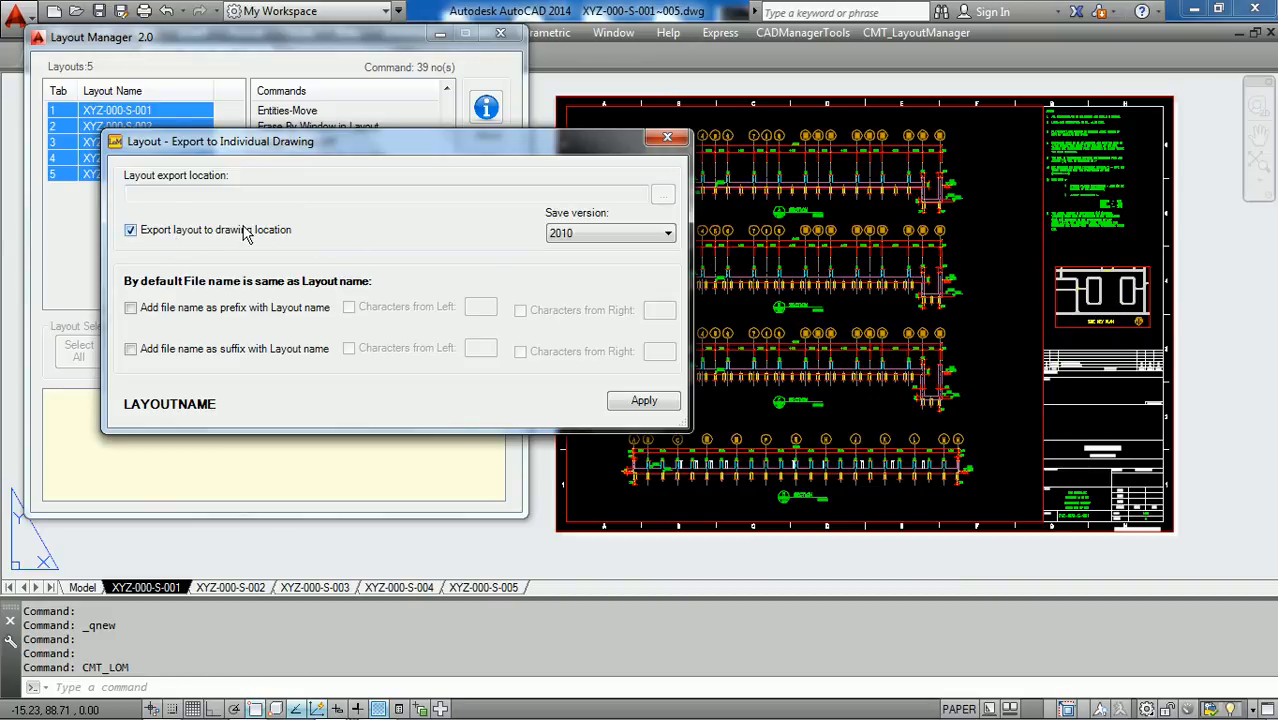
{"action": "left_click", "coordinate": [130, 230]}
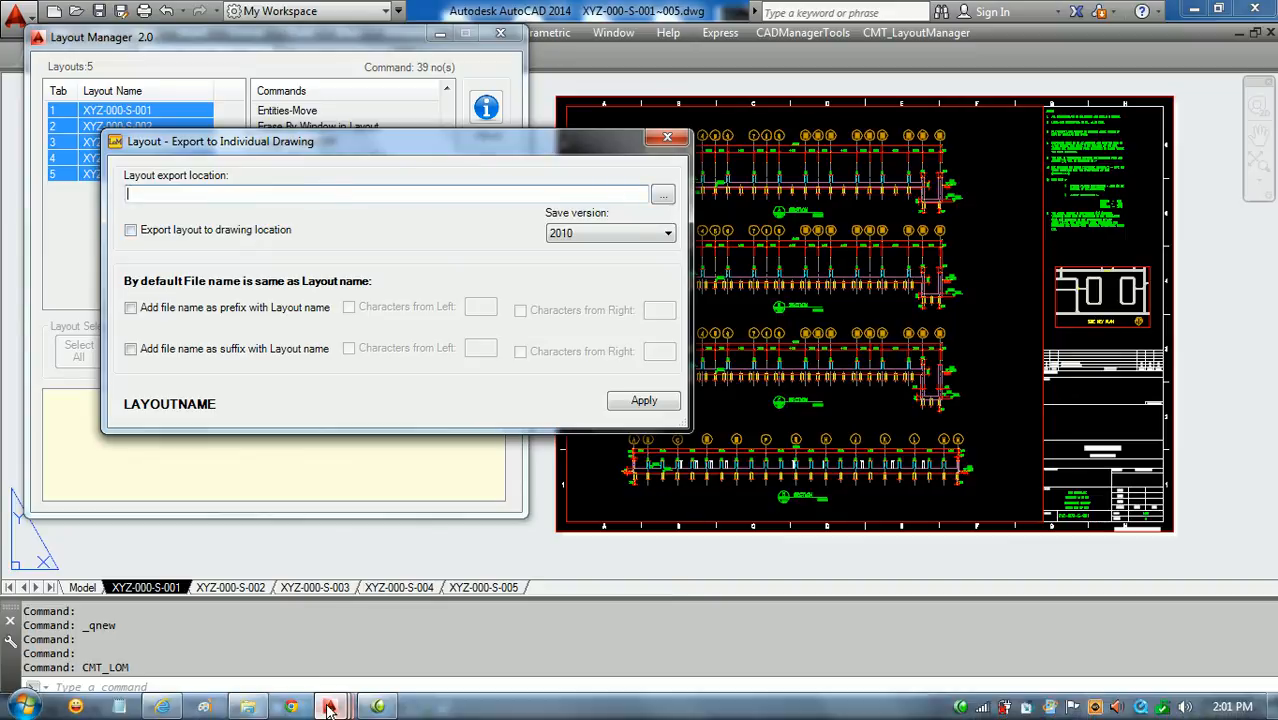
Copy the DWG folder's path from the file browser and set the layout export location to P:\OUTGOING\DWG, with save version 2010.
{"action": "left_click", "coordinate": [248, 708]}
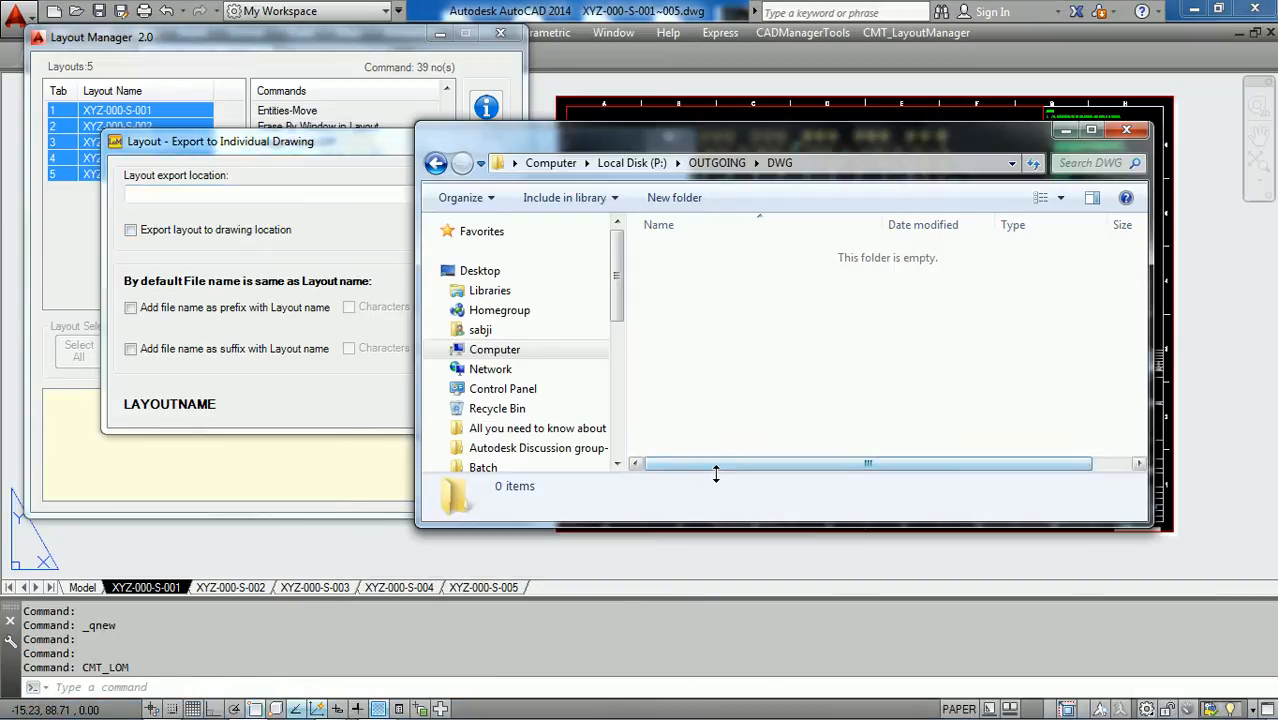
{"action": "left_click", "coordinate": [818, 163]}
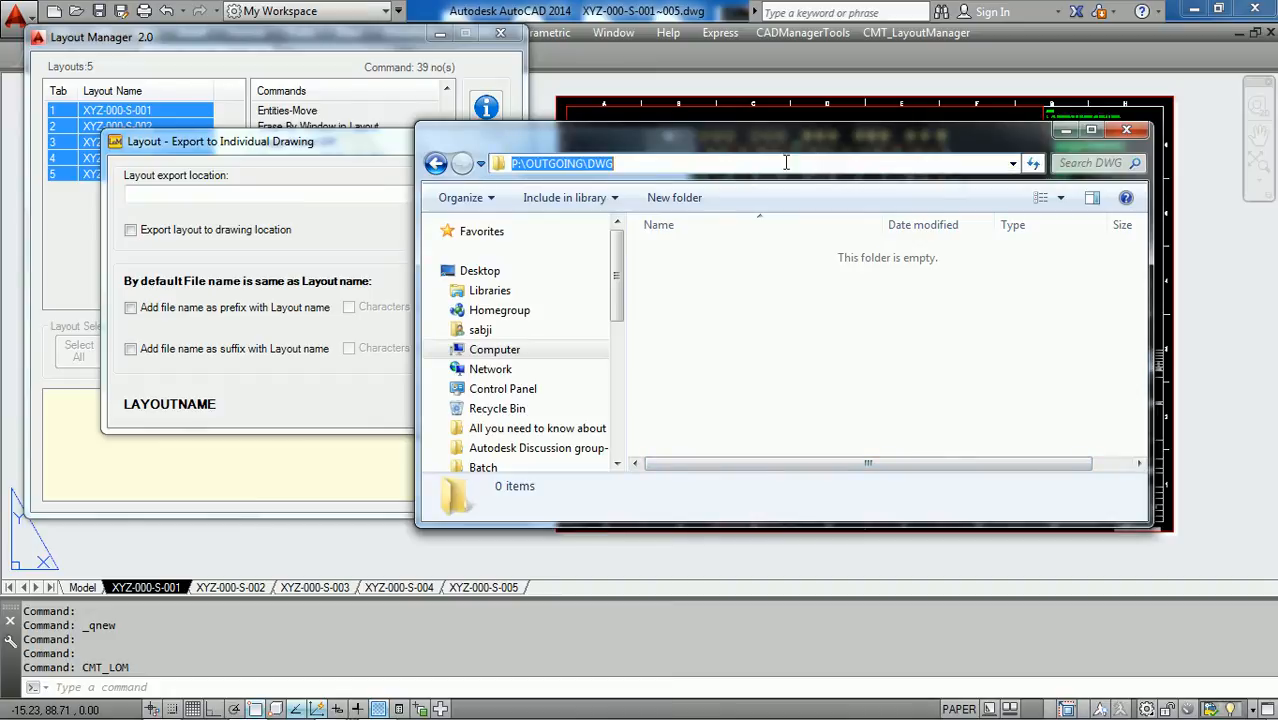
{"action": "right_click", "coordinate": [565, 168]}
{"action": "left_click", "coordinate": [640, 228]}
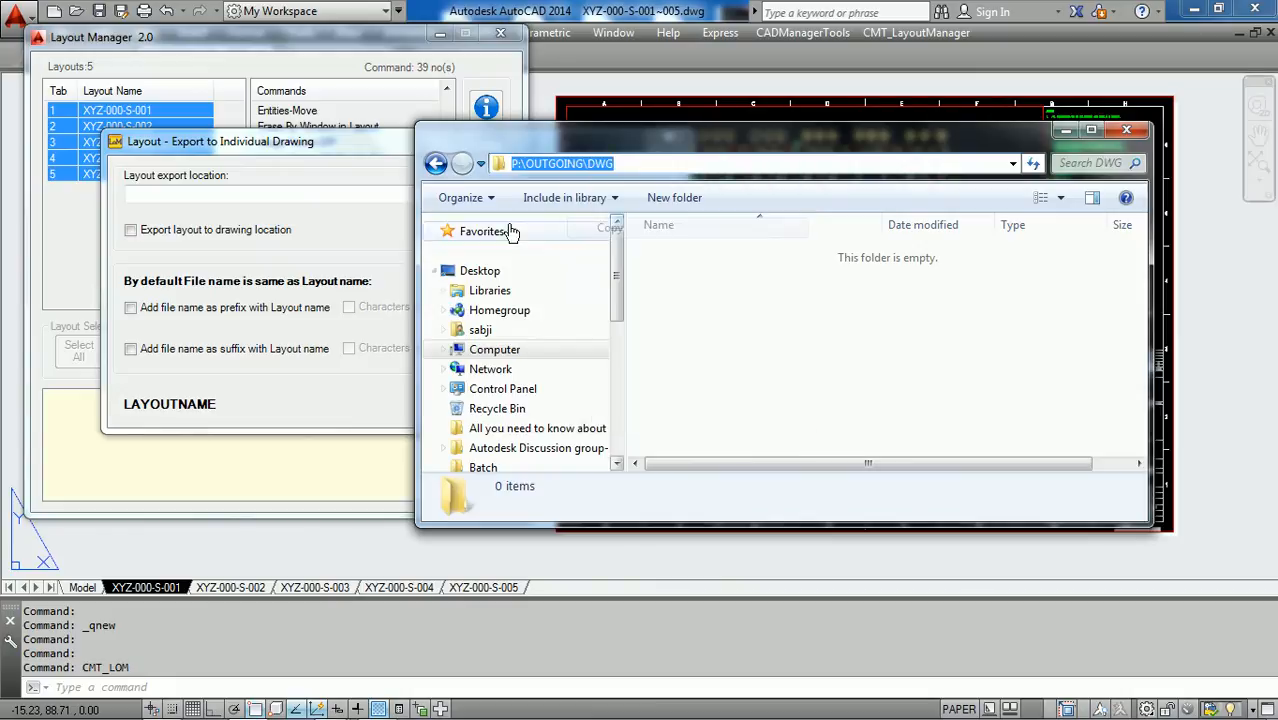
{"action": "left_click", "coordinate": [370, 197]}
{"action": "right_click", "coordinate": [371, 199]}
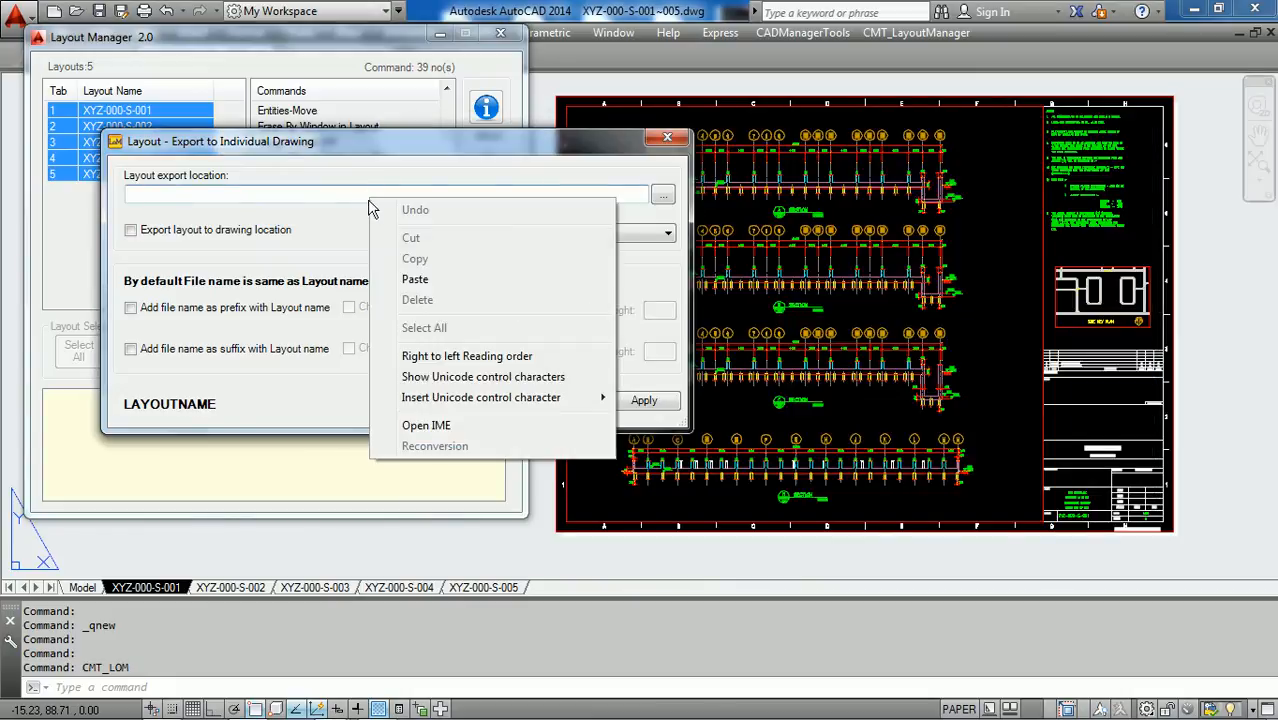
{"action": "left_click", "coordinate": [405, 278]}
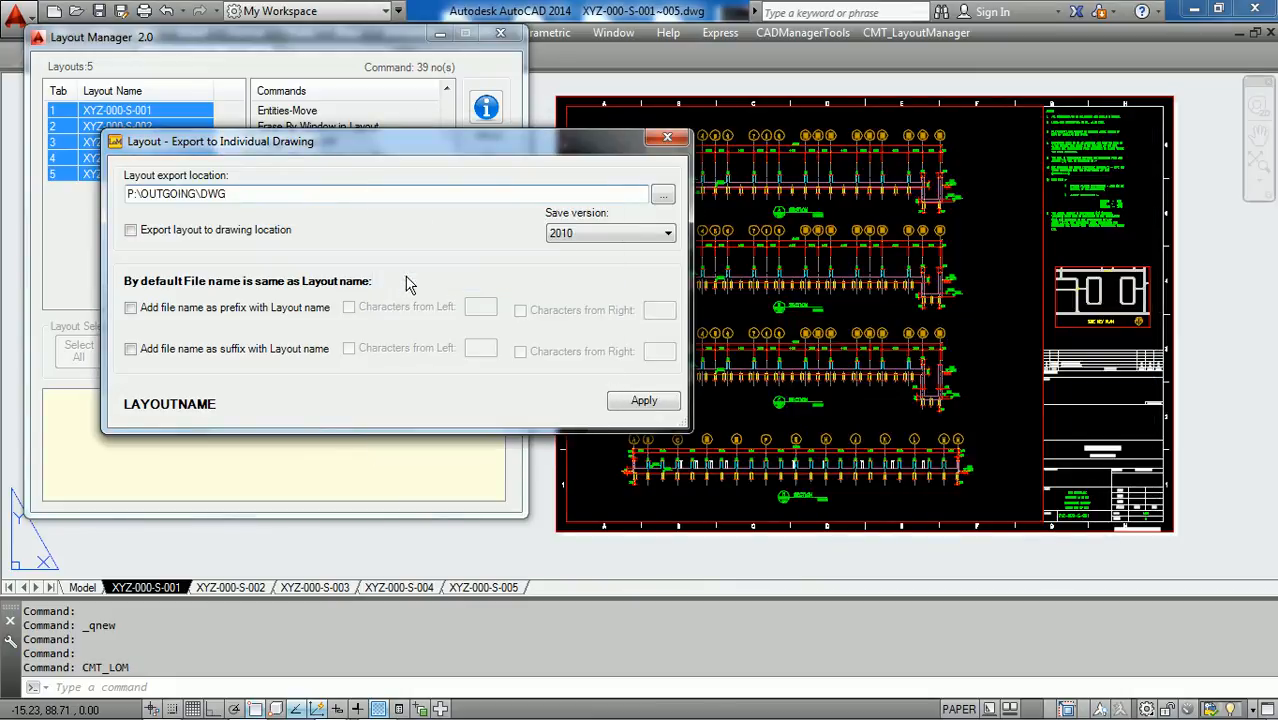
{"action": "left_click", "coordinate": [664, 235]}
{"action": "left_click", "coordinate": [658, 237]}
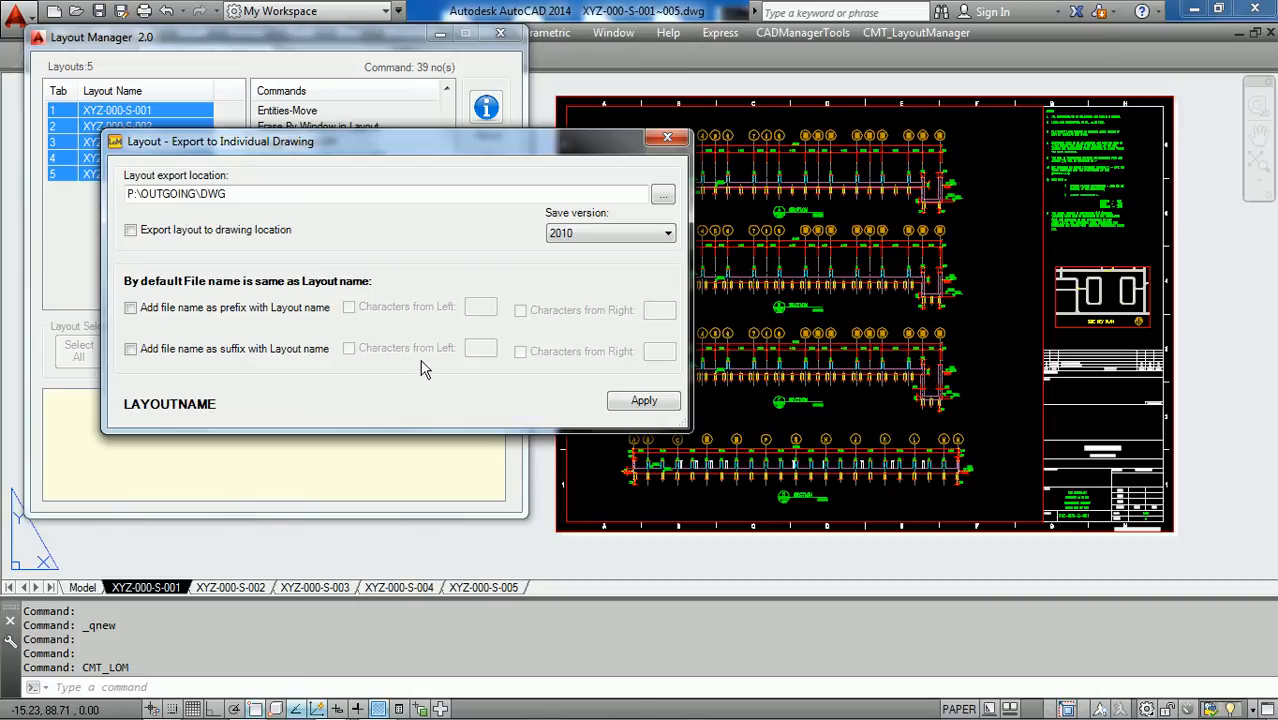
Turn on adding the file name as prefix to the layout name and close the export dialog.
{"action": "left_click", "coordinate": [226, 310]}
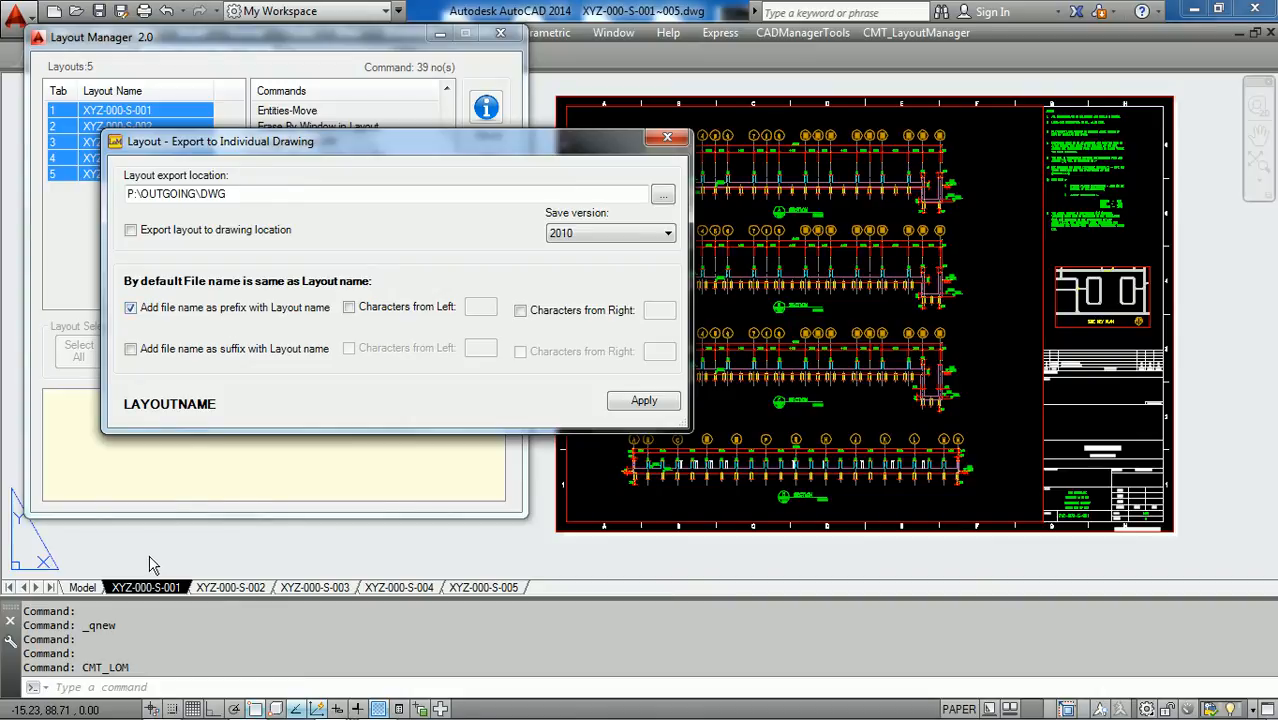
{"action": "left_click", "coordinate": [667, 140]}
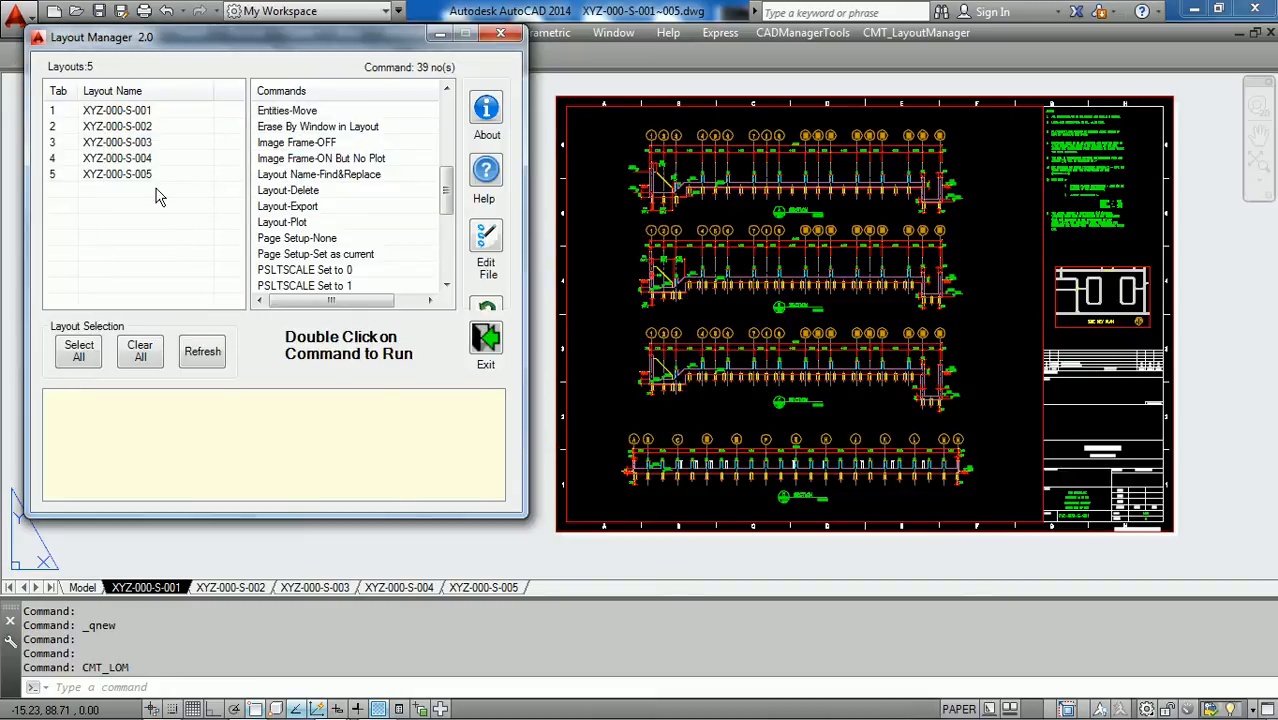
Export only layout XYZ-000-S-004 to P:\OUTGOING\DWG with the file name prefix option turned off.
{"action": "left_click", "coordinate": [142, 158]}
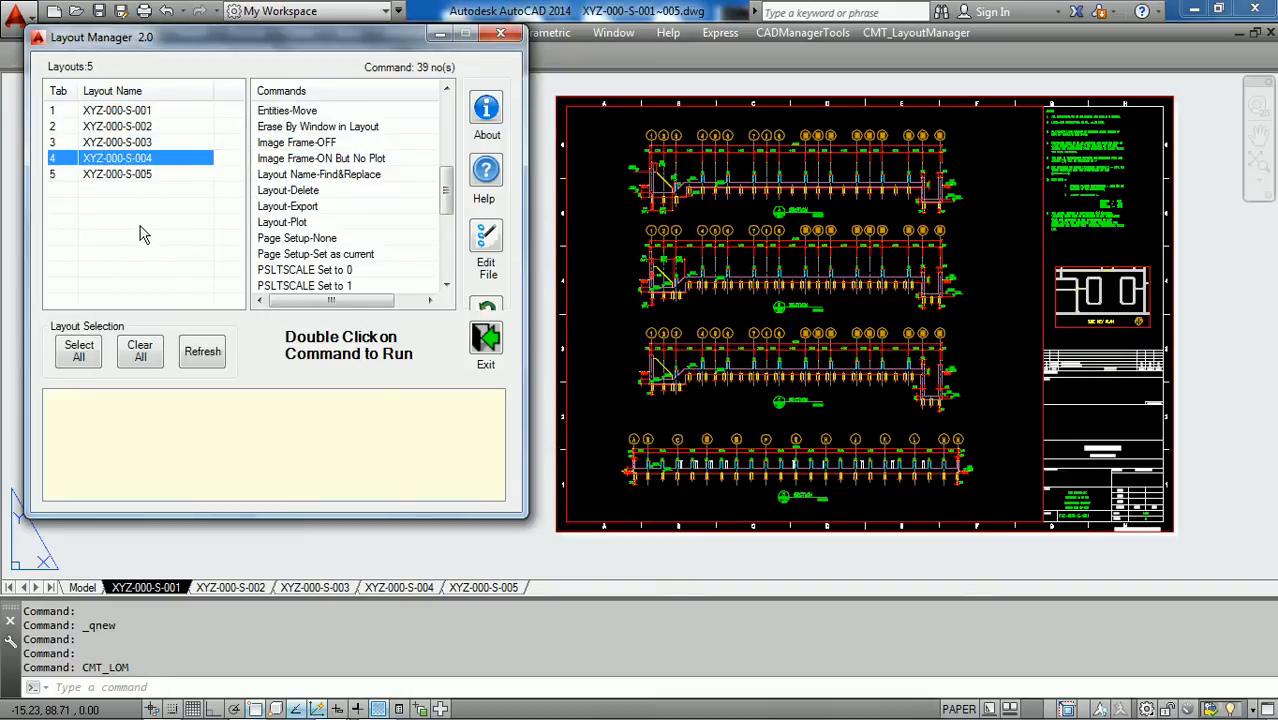
{"action": "left_click", "coordinate": [321, 213]}
{"action": "double_click", "coordinate": [319, 206]}
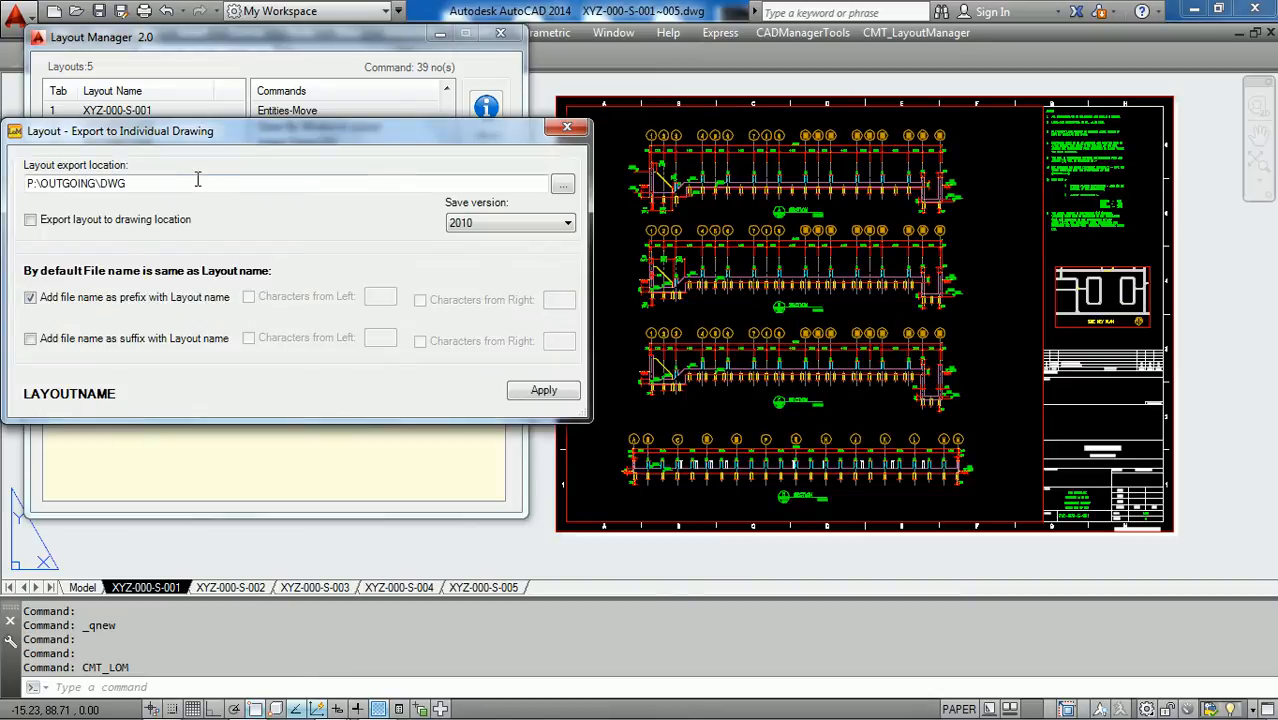
{"action": "left_click_drag", "start_coordinate": [248, 140], "coordinate": [351, 138]}
{"action": "left_click", "coordinate": [250, 305]}
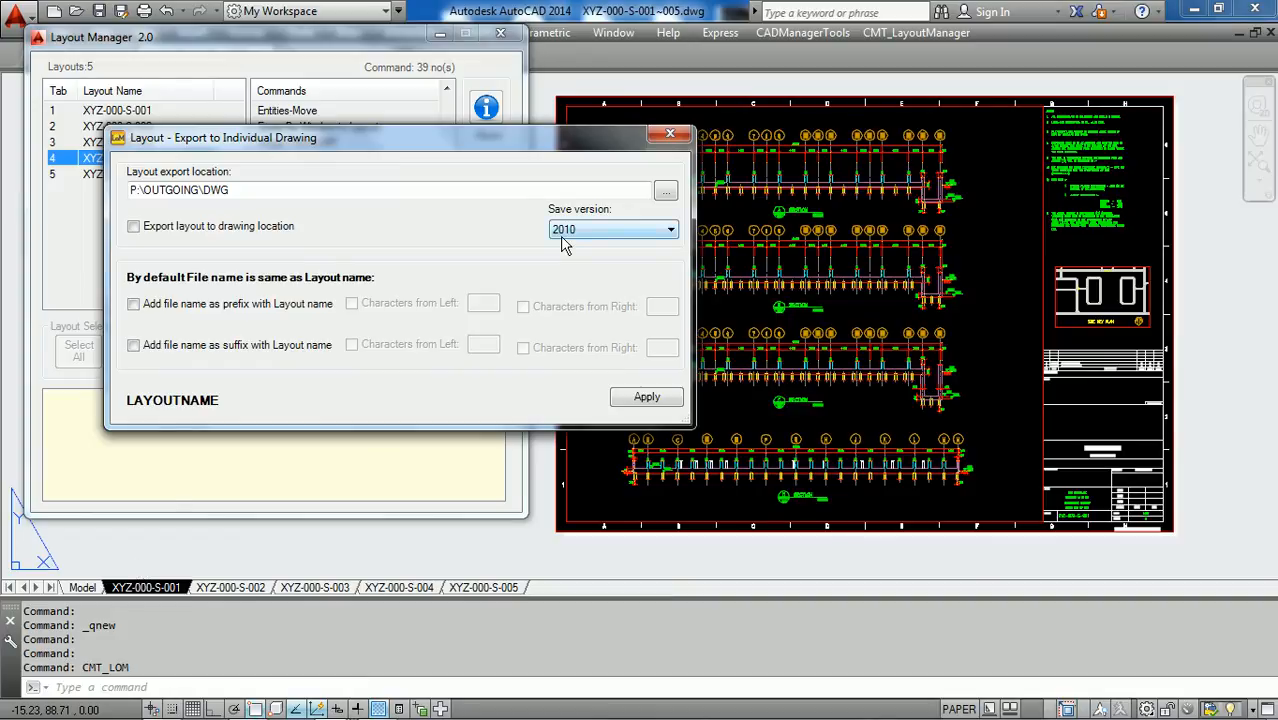
{"action": "left_click_drag", "start_coordinate": [389, 148], "coordinate": [451, 174]}
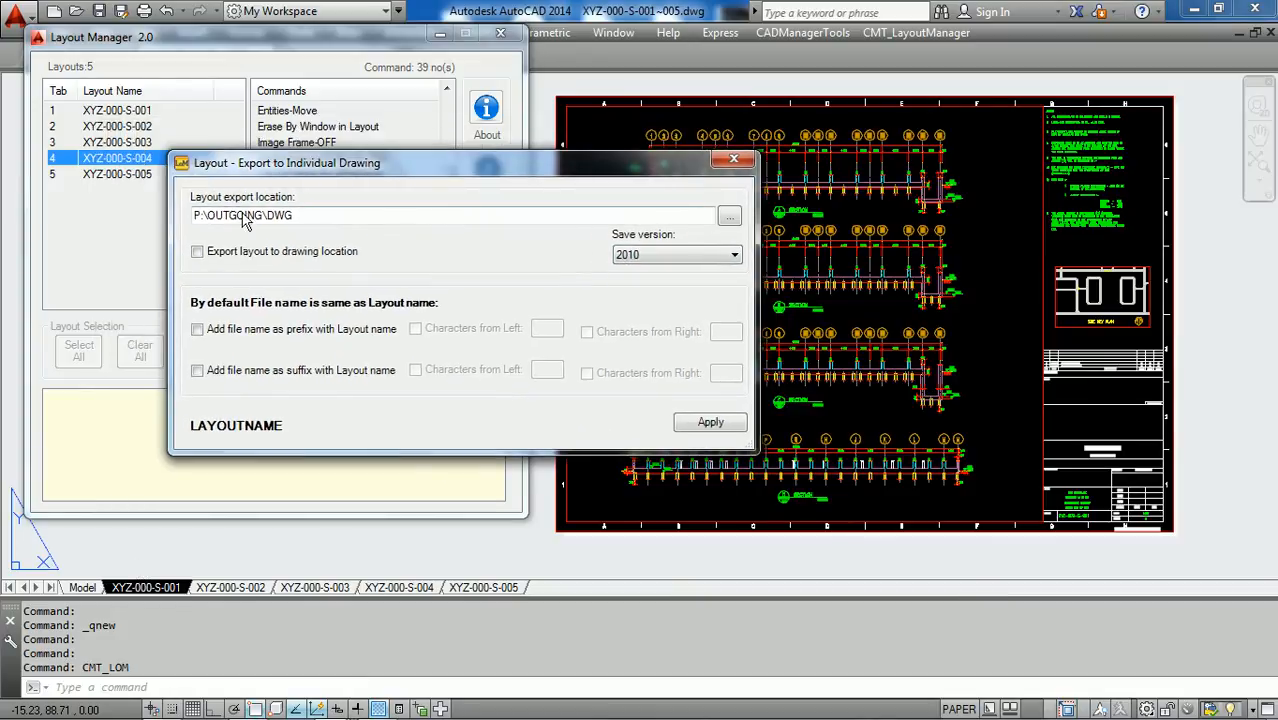
{"action": "left_click_drag", "start_coordinate": [277, 160], "coordinate": [351, 196]}
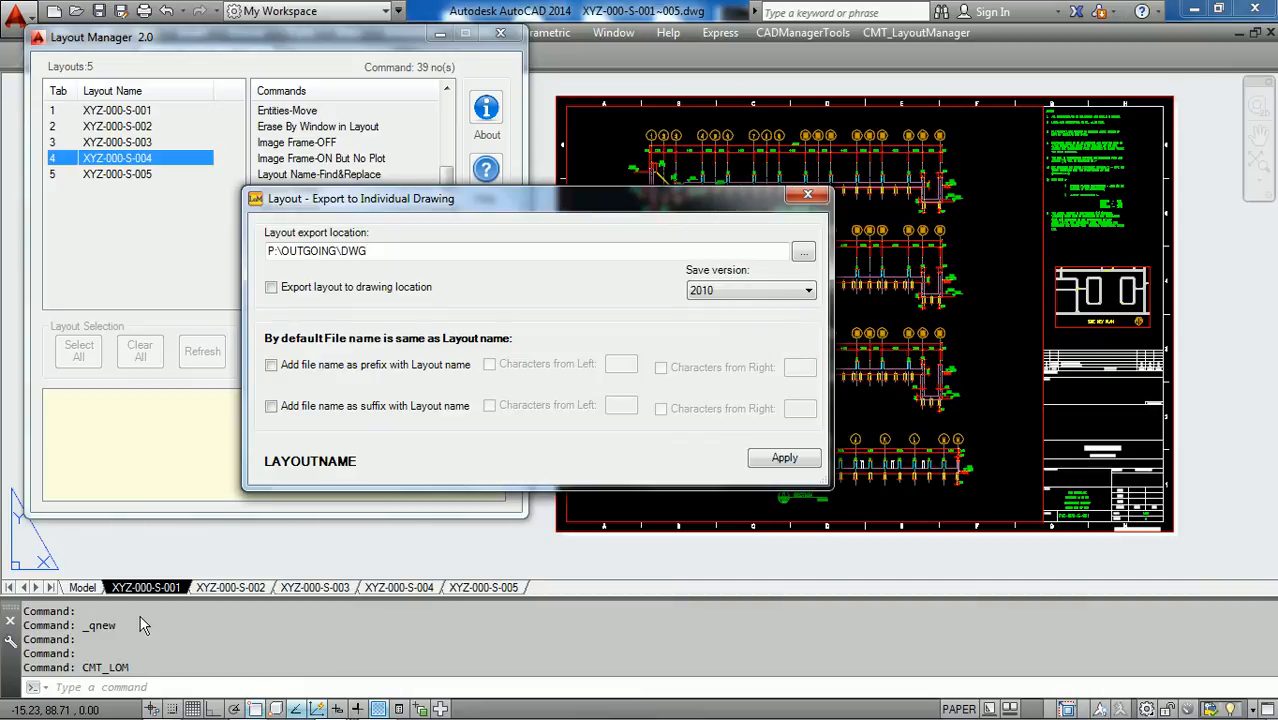
{"action": "left_click", "coordinate": [795, 462]}
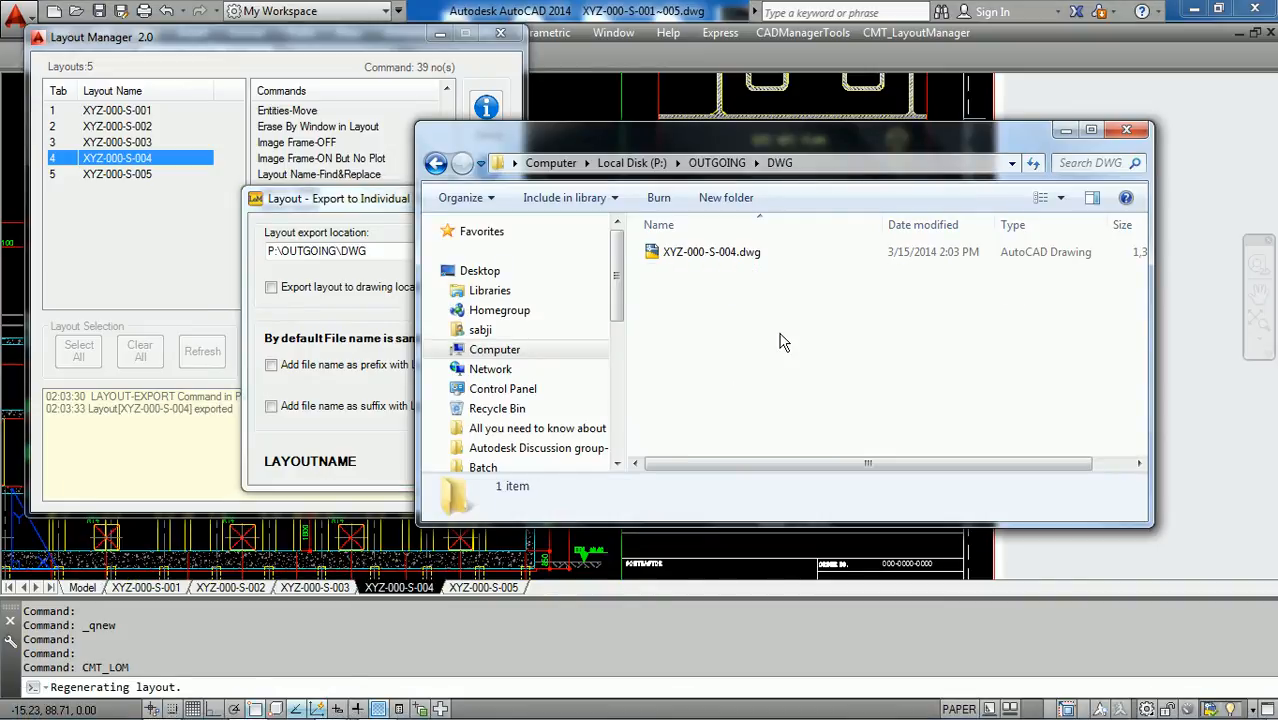
Close the export dialog, open the exported XYZ-000-S-004.dwg from the DWG folder, and minimize Layout Manager.
{"action": "left_click", "coordinate": [374, 196]}
{"action": "left_click", "coordinate": [809, 194]}
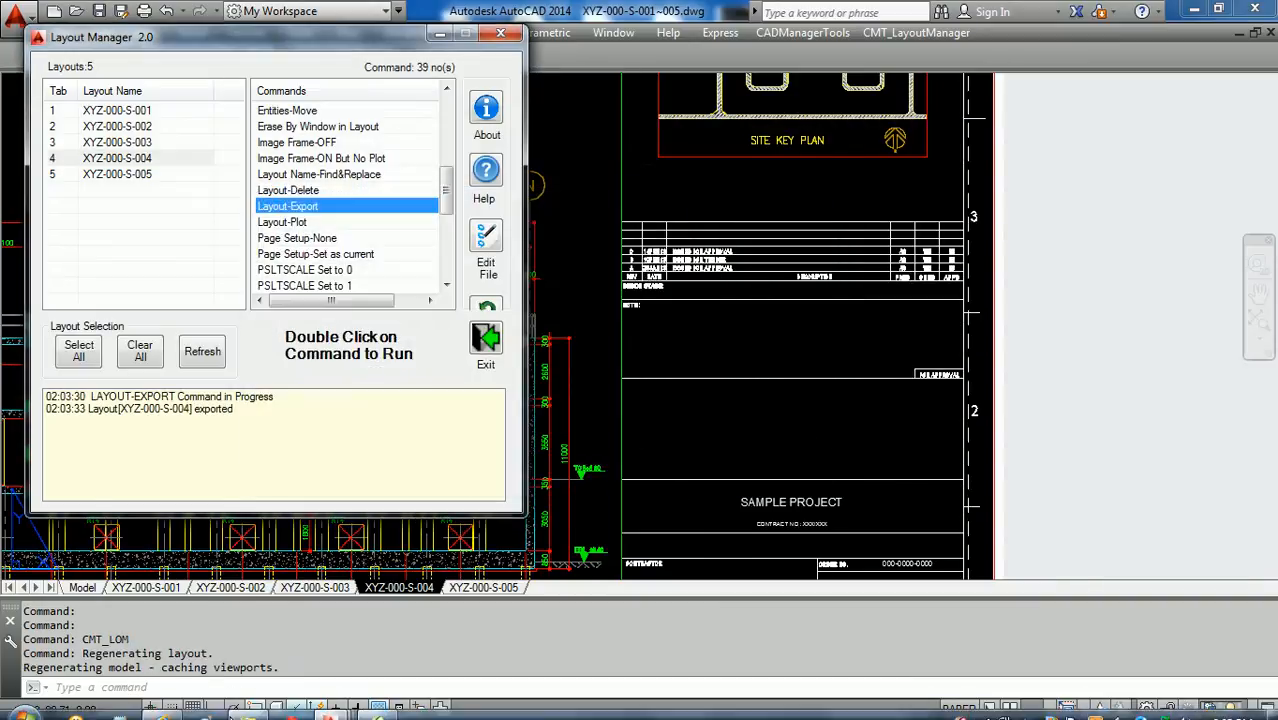
{"action": "left_click", "coordinate": [296, 706]}
{"action": "double_click", "coordinate": [759, 250]}
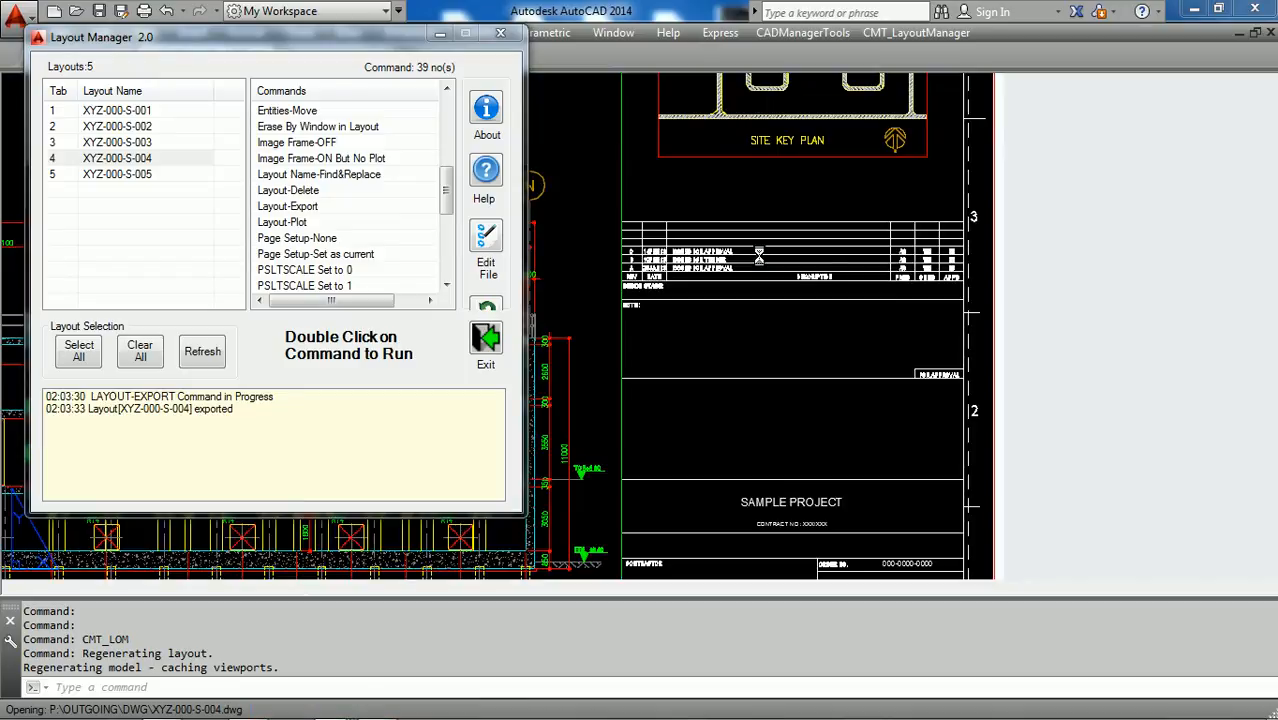
{"action": "left_click", "coordinate": [438, 36]}
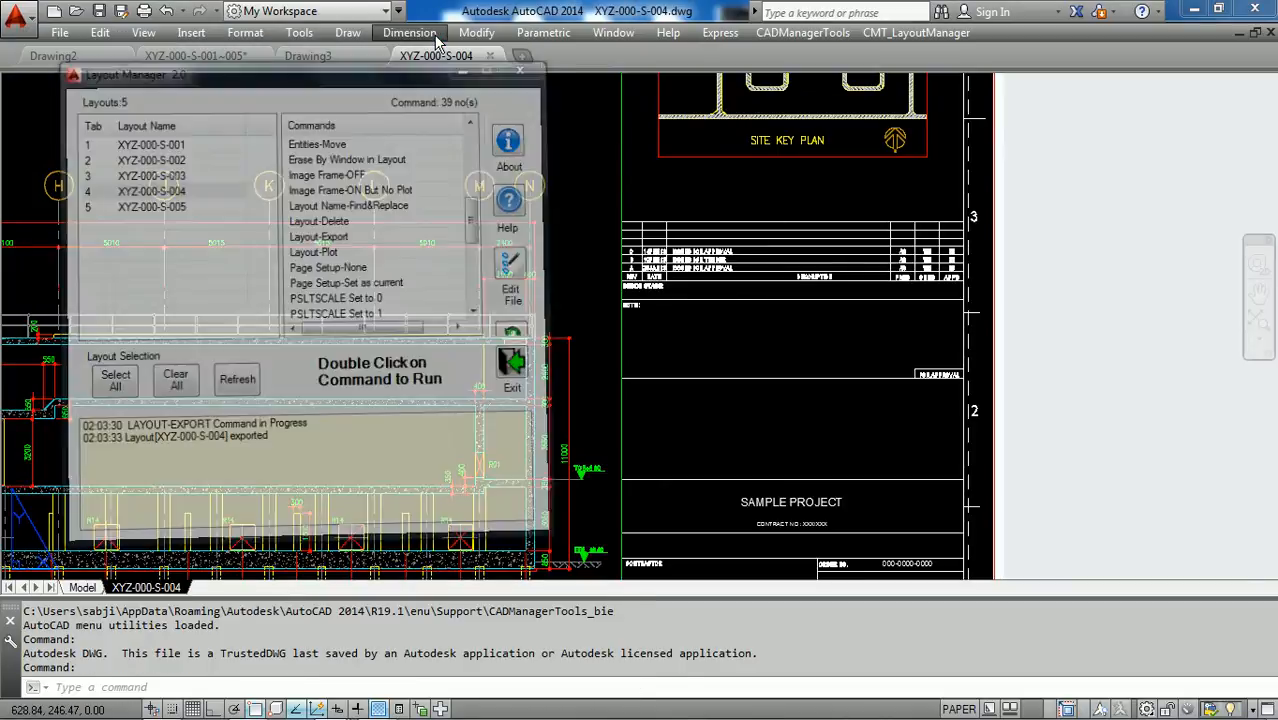
Examine the whole exported sheet and close XYZ-000-S-004.dwg without saving changes.
{"action": "scroll", "coordinate": [500, 295], "scroll_direction": "down", "scroll_amount": 5}
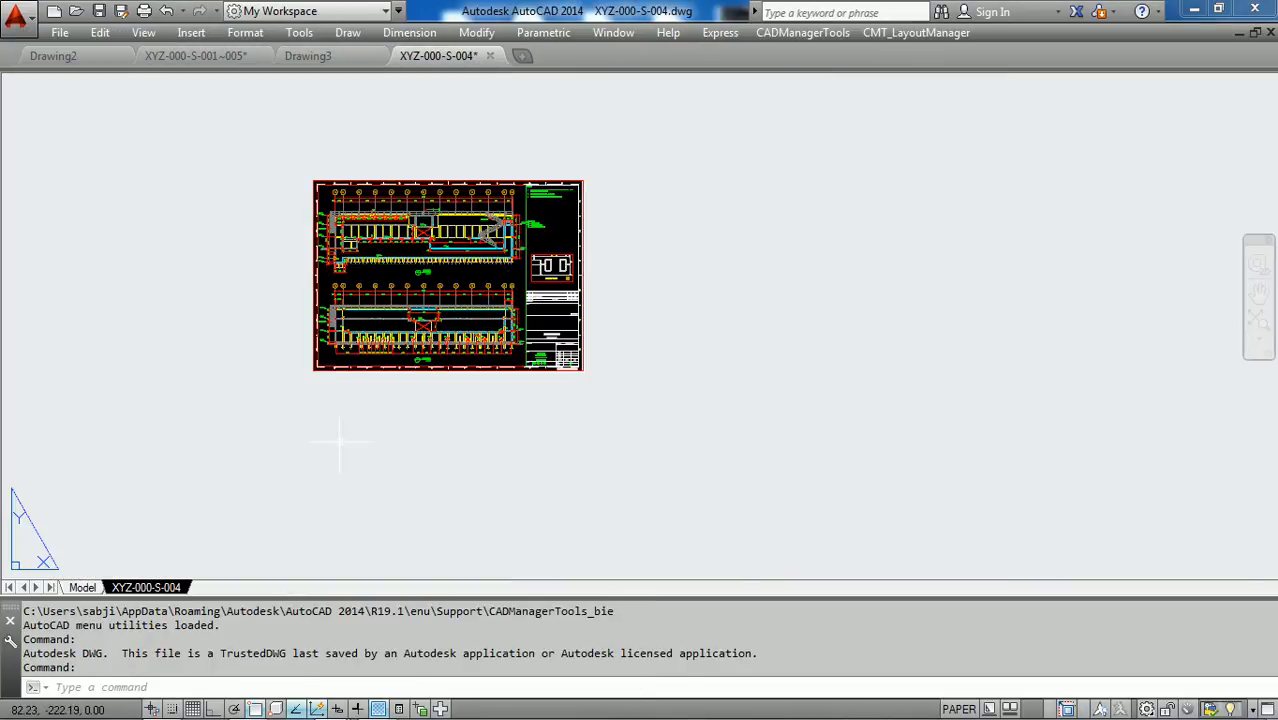
{"action": "middle_click", "coordinate": [419, 285]}
{"action": "middle_click", "coordinate": [419, 285]}
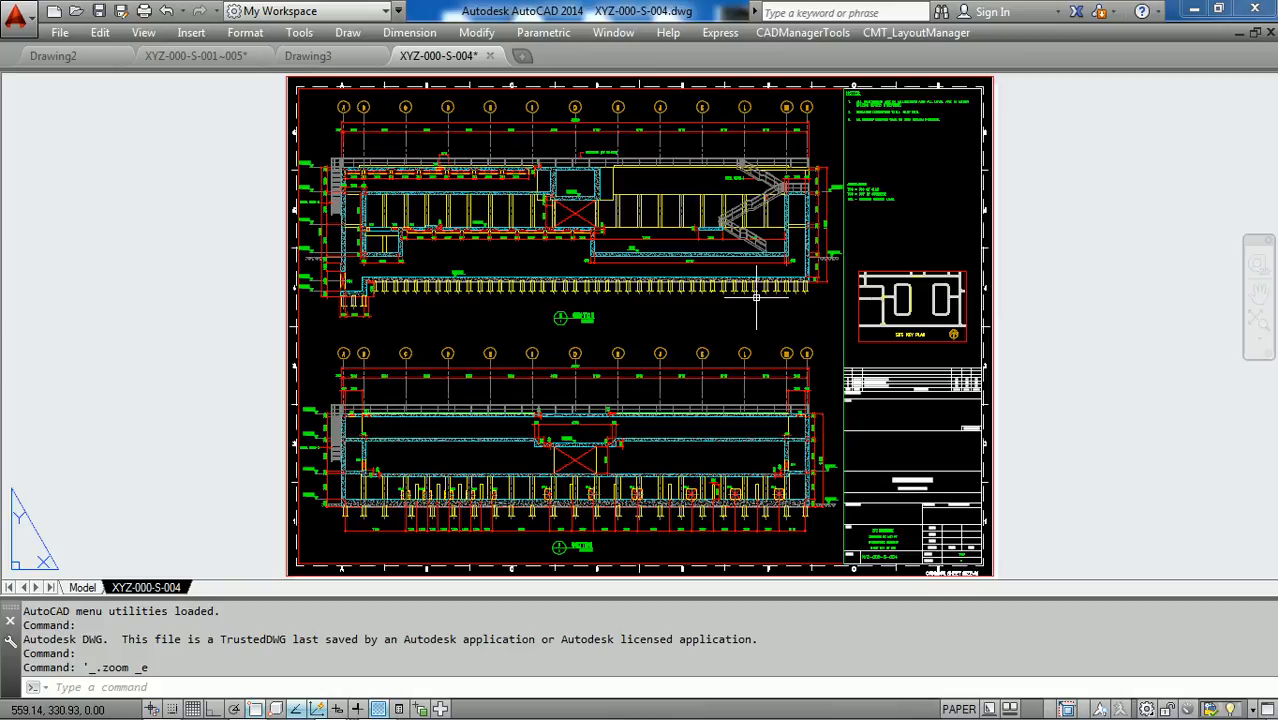
{"action": "left_click", "coordinate": [1271, 35]}
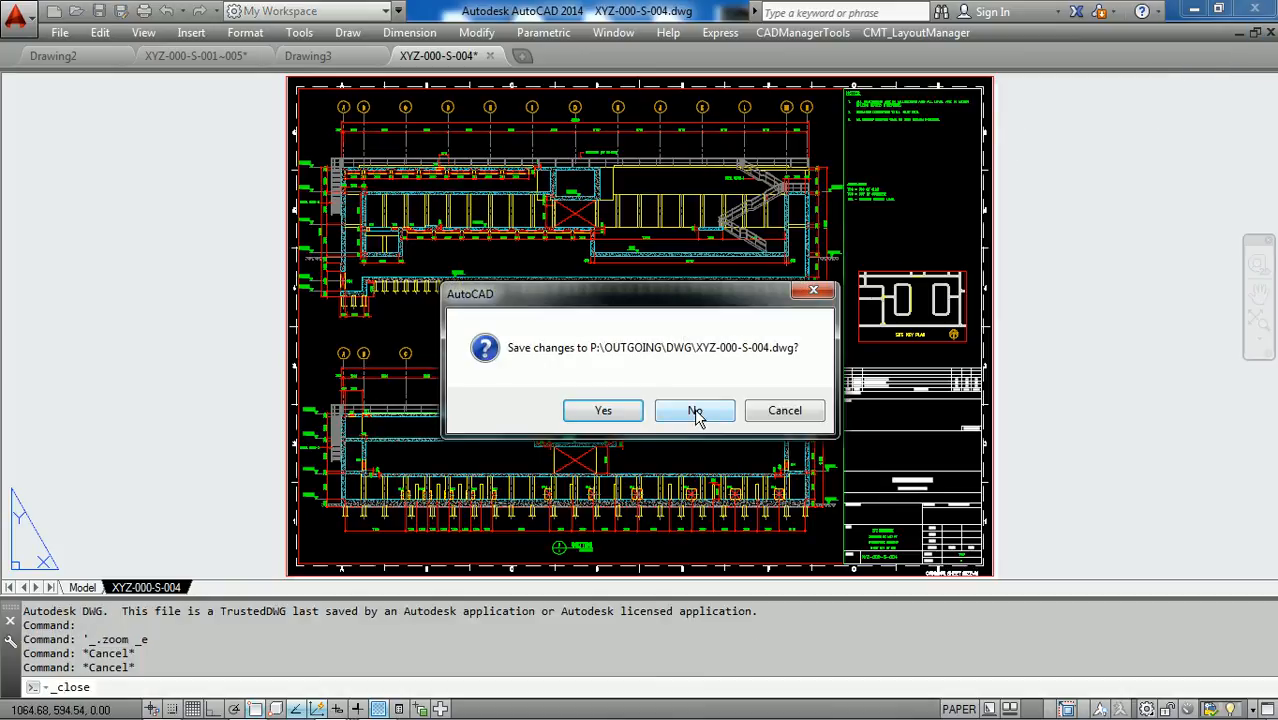
{"action": "left_click", "coordinate": [695, 412]}
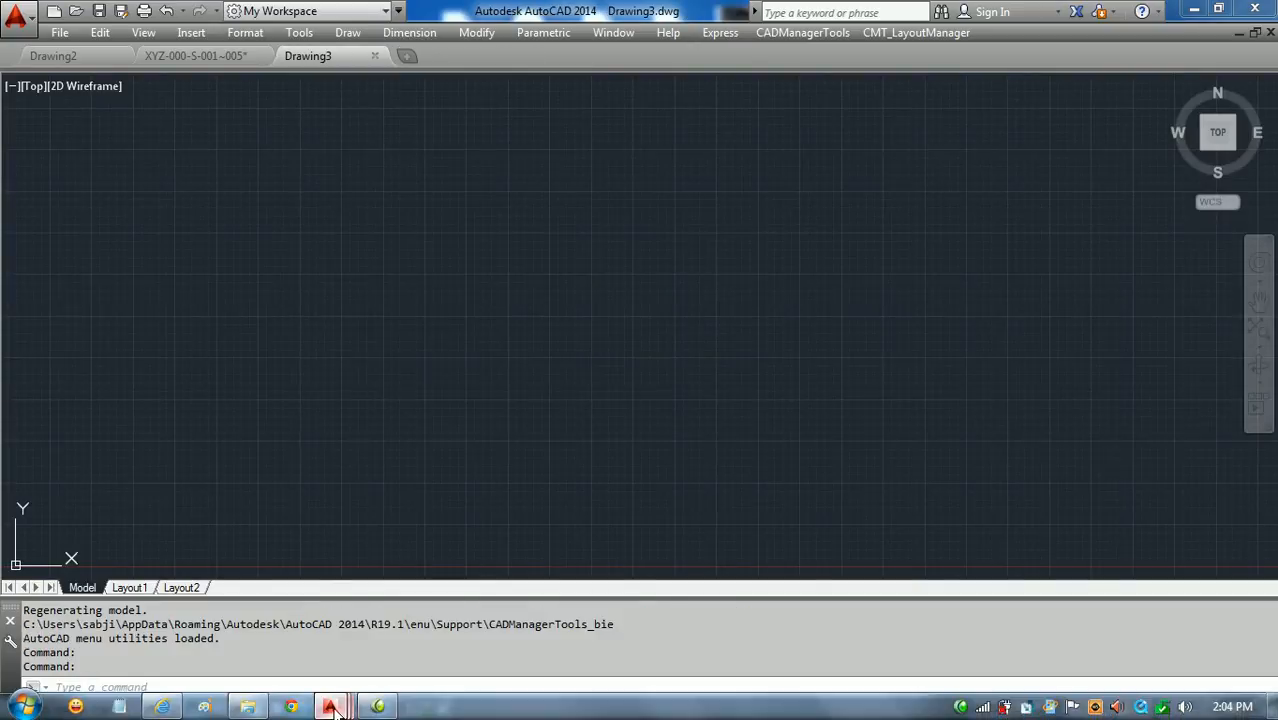
Permanently delete XYZ-000-S-004.dwg from the P:\OUTGOING\DWG folder and return to AutoCAD.
{"action": "left_click", "coordinate": [247, 707]}
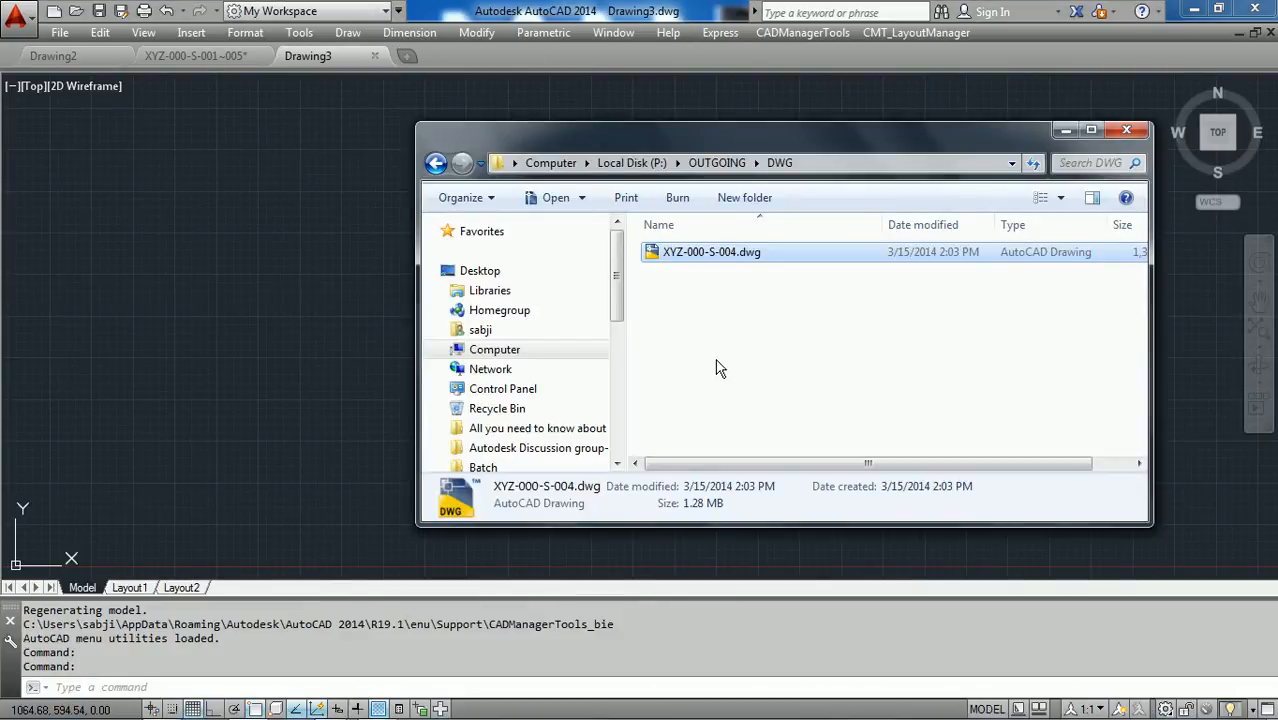
{"action": "left_click", "coordinate": [375, 364]}
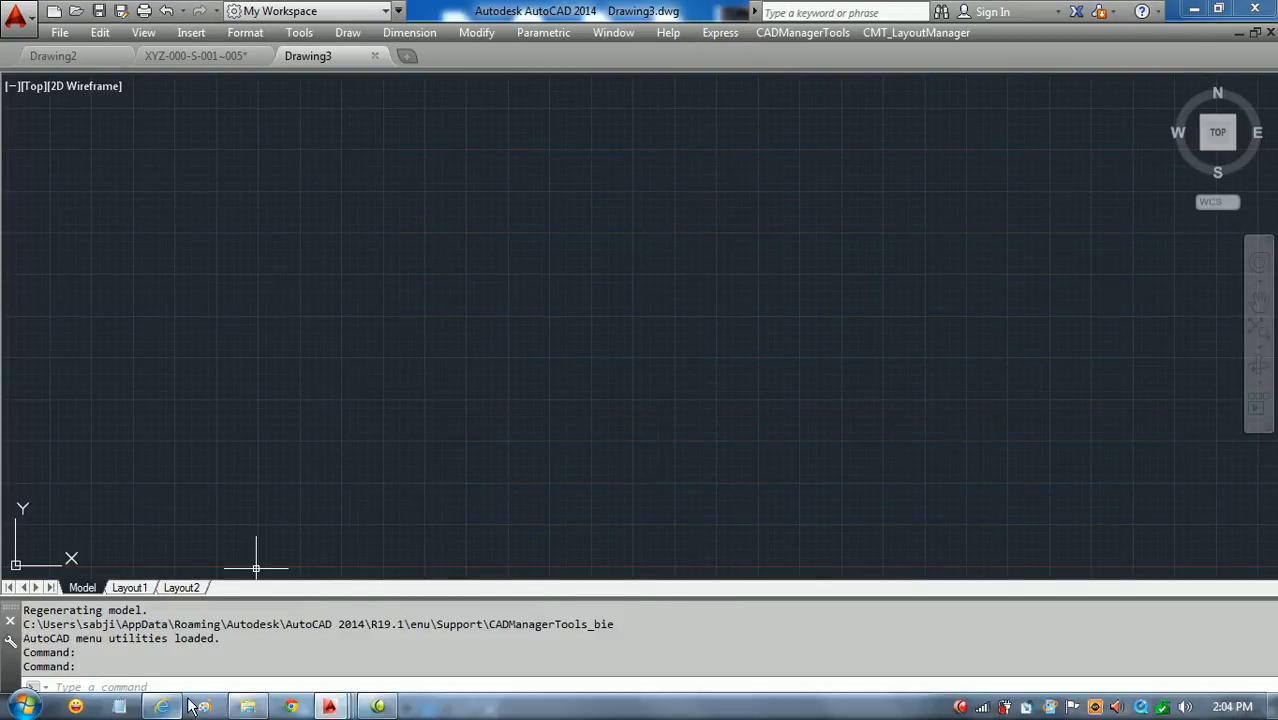
{"action": "left_click", "coordinate": [250, 708]}
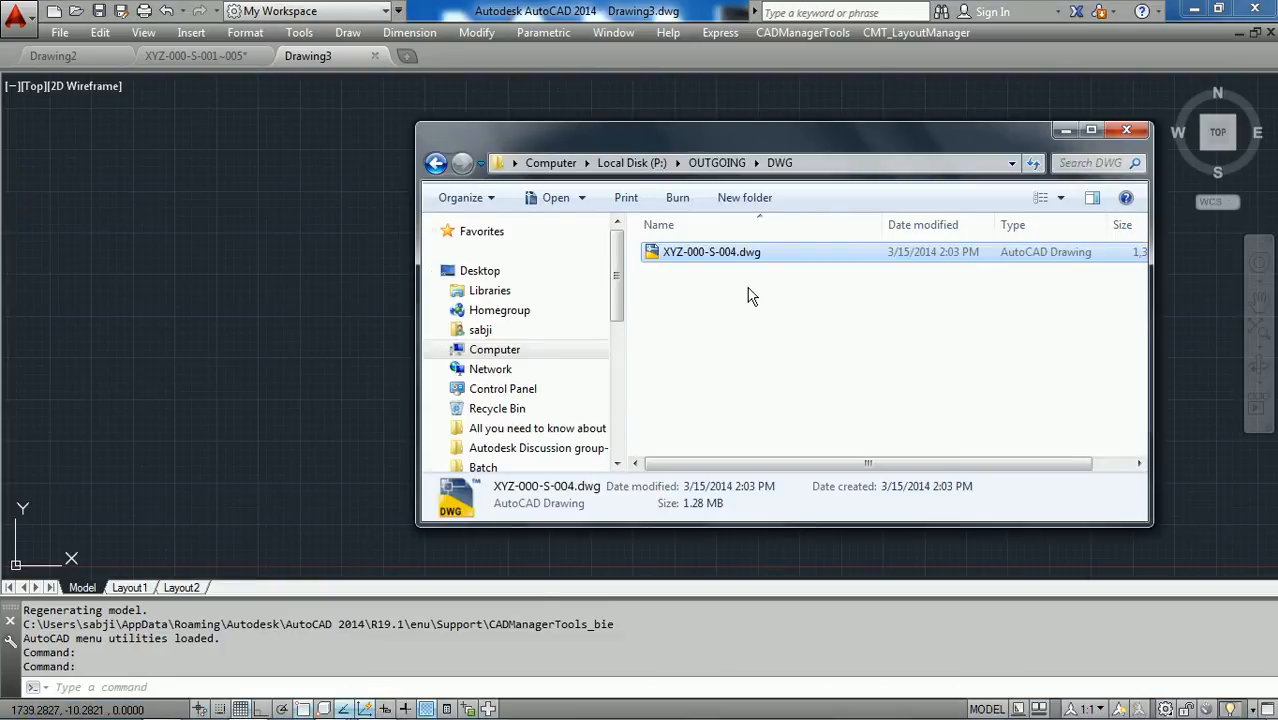
{"action": "key", "text": "shift+Delete"}
{"action": "left_click", "coordinate": [703, 447]}
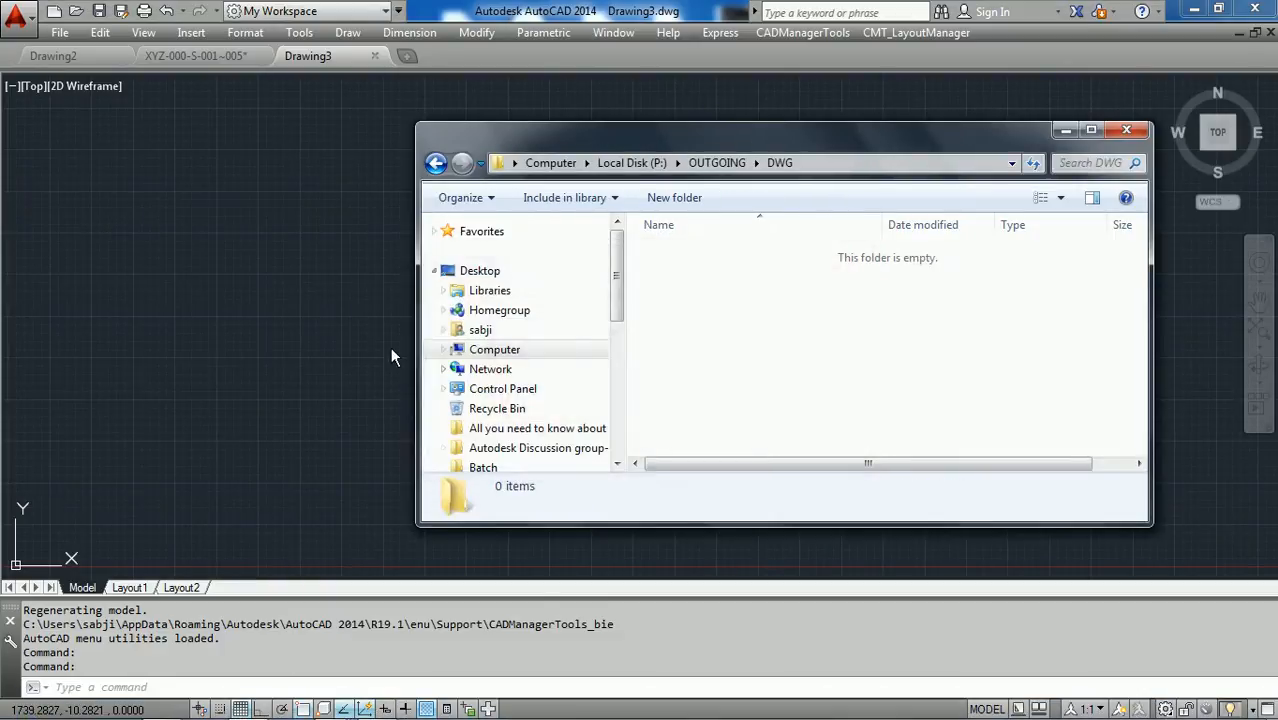
{"action": "left_click", "coordinate": [371, 337]}
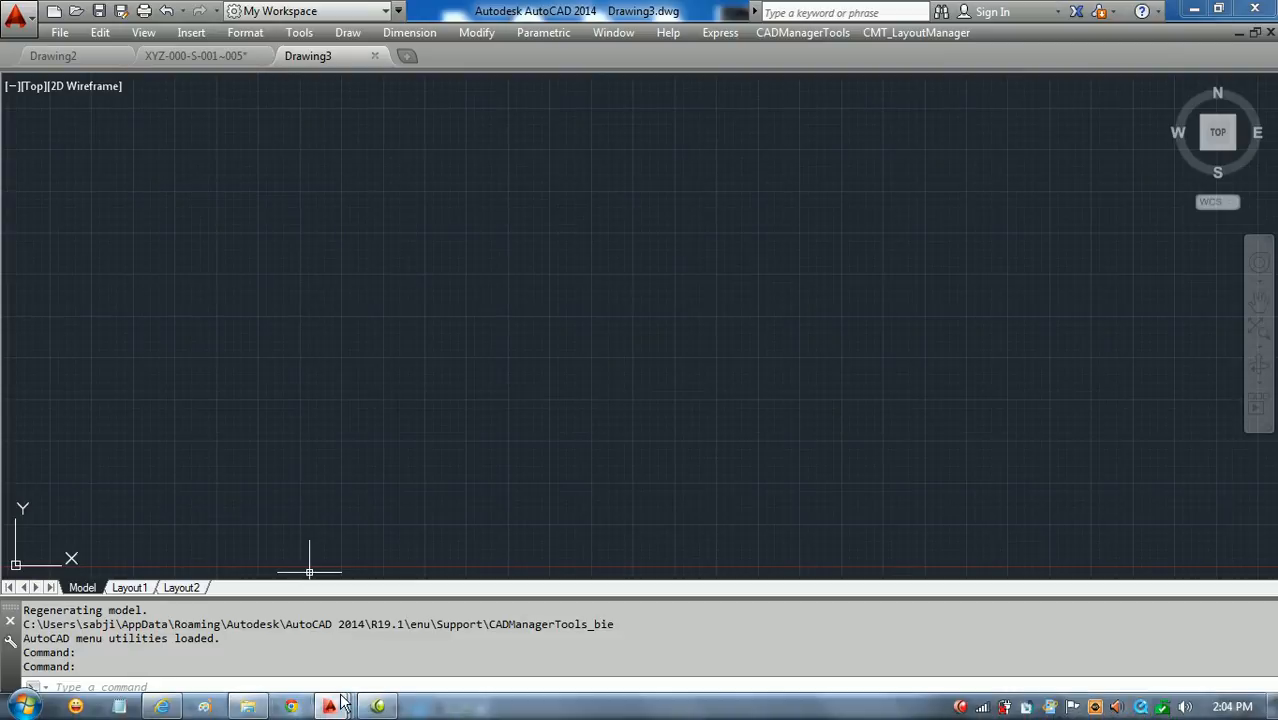
Open Layout Manager for the Drawing3 drawing.
{"action": "mouse_move", "coordinate": [330, 706]}
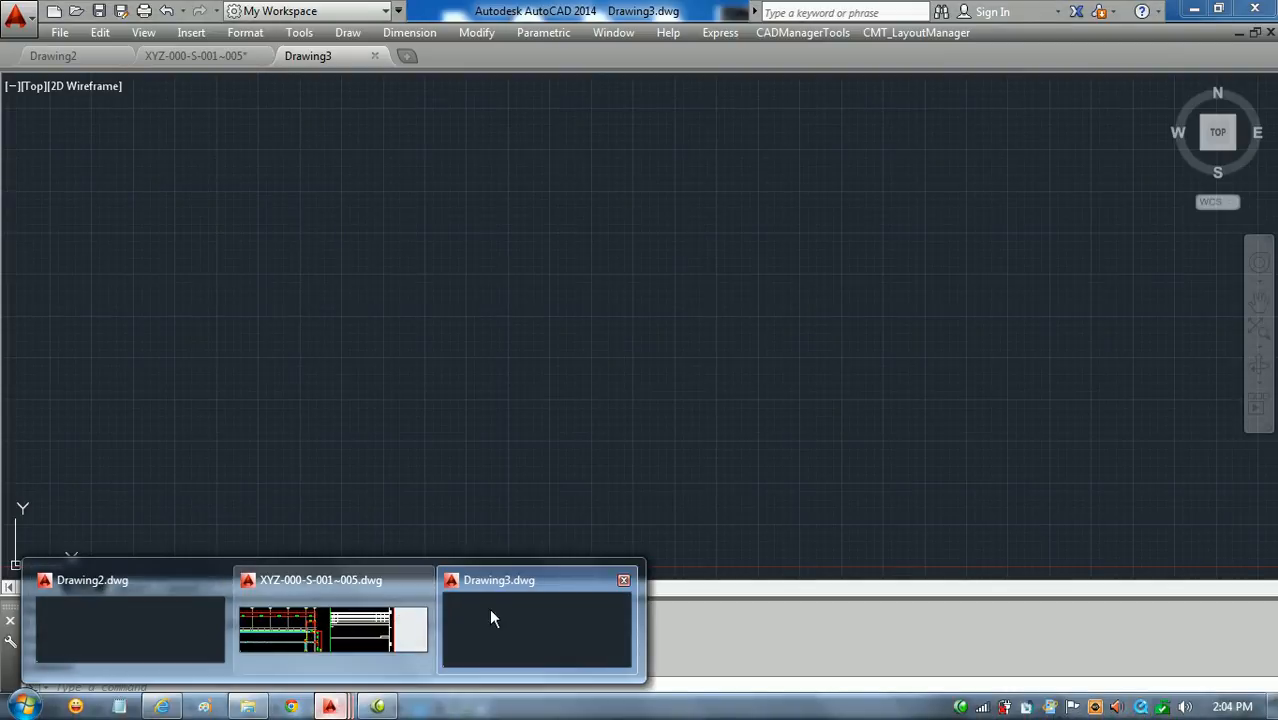
{"action": "left_click", "coordinate": [915, 31]}
{"action": "left_click", "coordinate": [930, 57]}
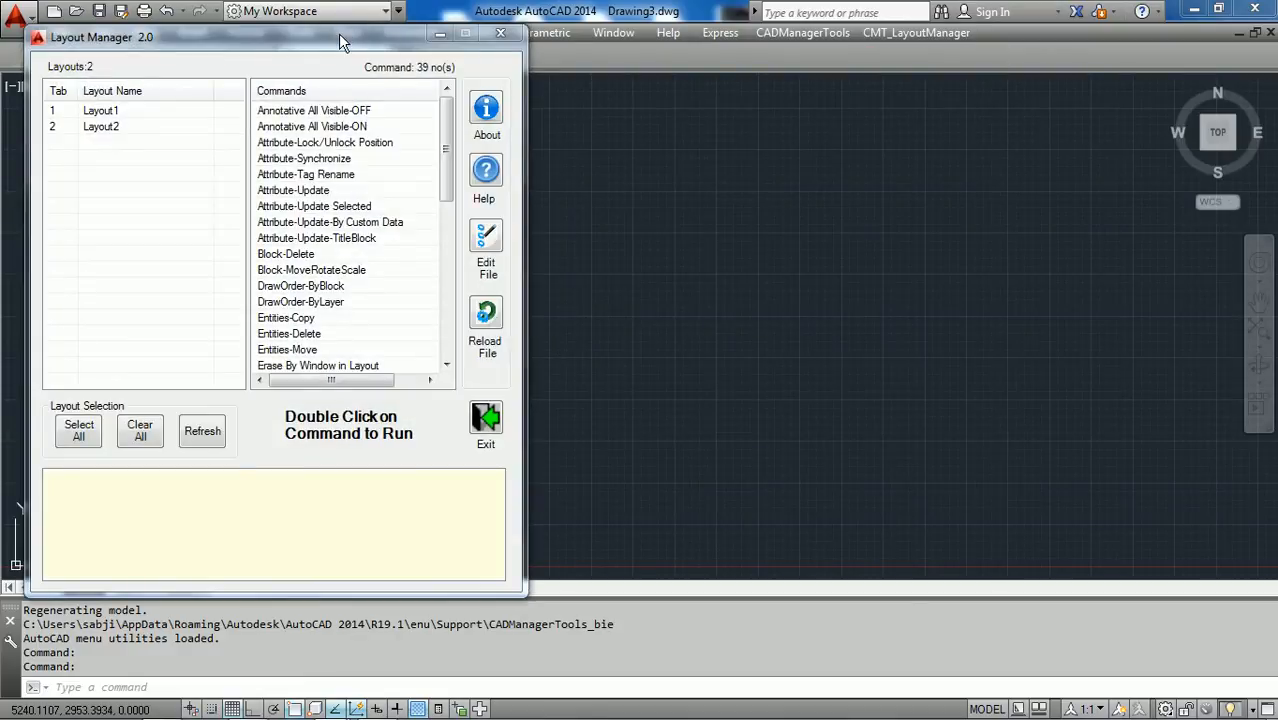
Switch to the XYZ-000-S-001~005 drawing, and shorten and reposition the Layout Manager window so more of the sheet is uncovered.
{"action": "left_click_drag", "start_coordinate": [338, 36], "coordinate": [667, 74]}
{"action": "left_click", "coordinate": [196, 56]}
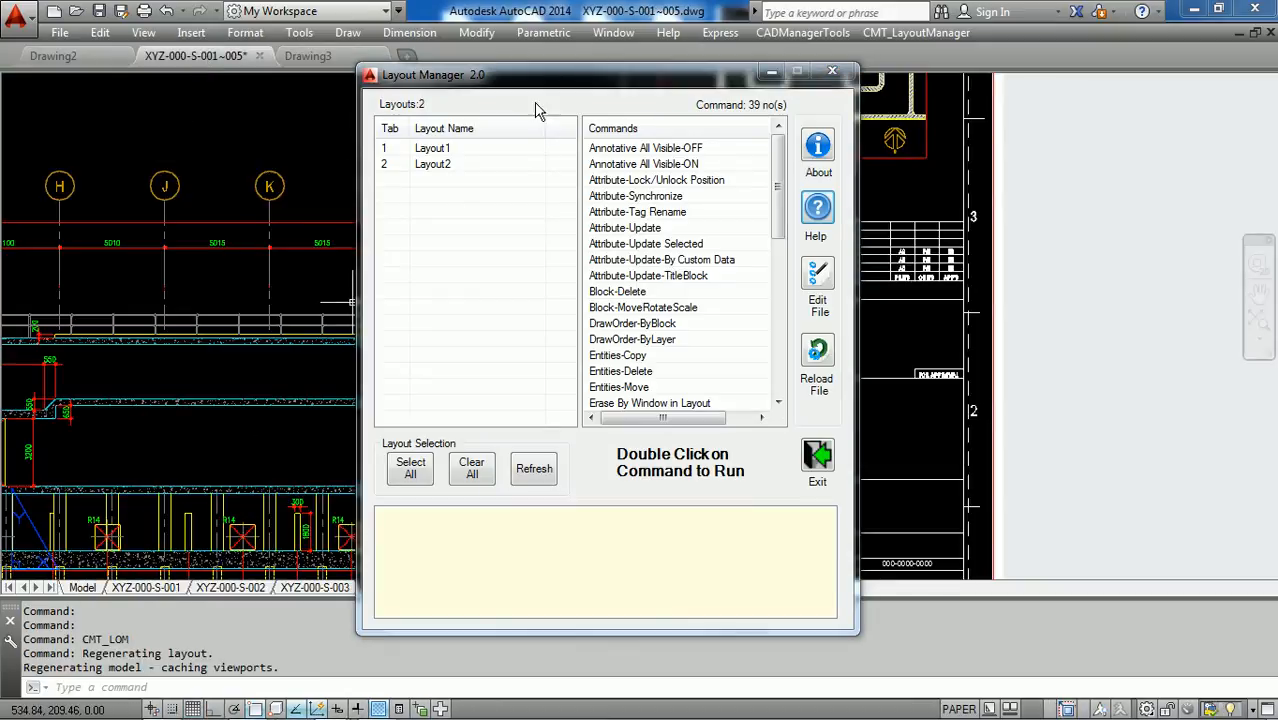
{"action": "left_click_drag", "start_coordinate": [570, 82], "coordinate": [378, 60]}
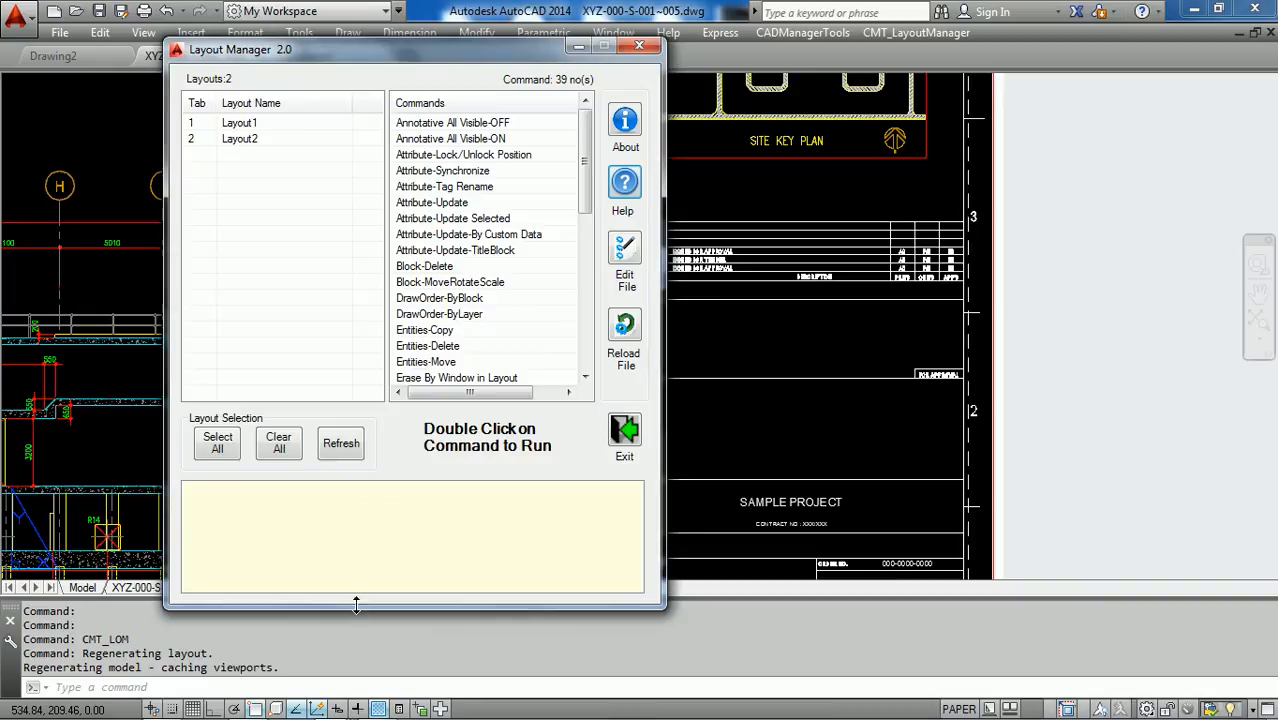
{"action": "left_click_drag", "start_coordinate": [354, 606], "coordinate": [354, 482]}
{"action": "left_click_drag", "start_coordinate": [395, 50], "coordinate": [234, 51]}
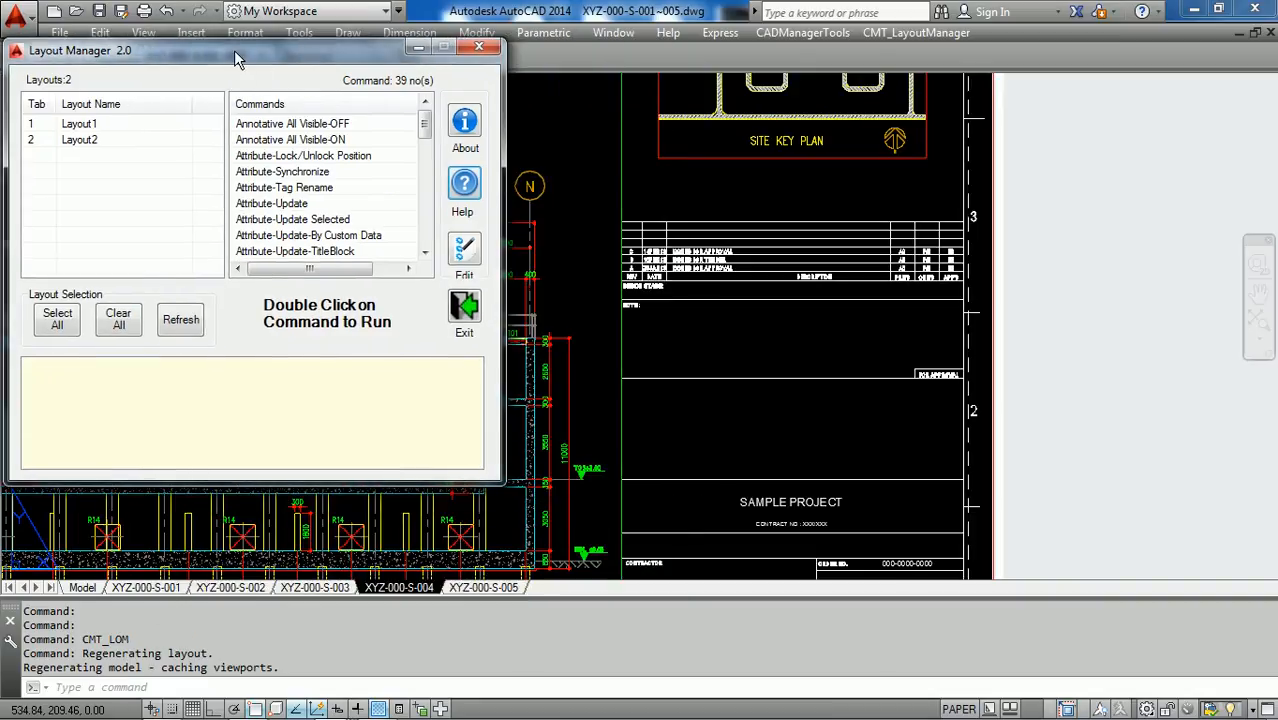
{"action": "middle_click", "coordinate": [753, 332]}
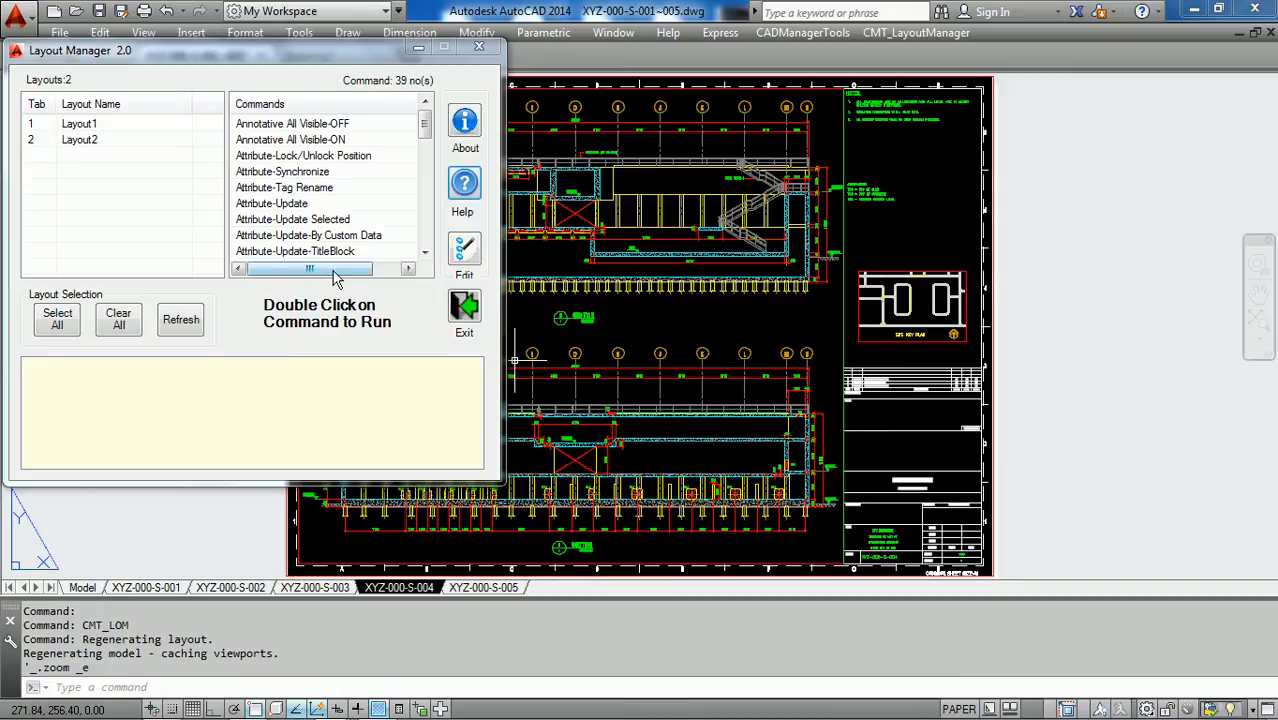
Refresh Layout Manager's layout list for the XYZ-000-S-001~005 drawing and select all of its layouts.
{"action": "left_click_drag", "start_coordinate": [424, 118], "coordinate": [428, 152]}
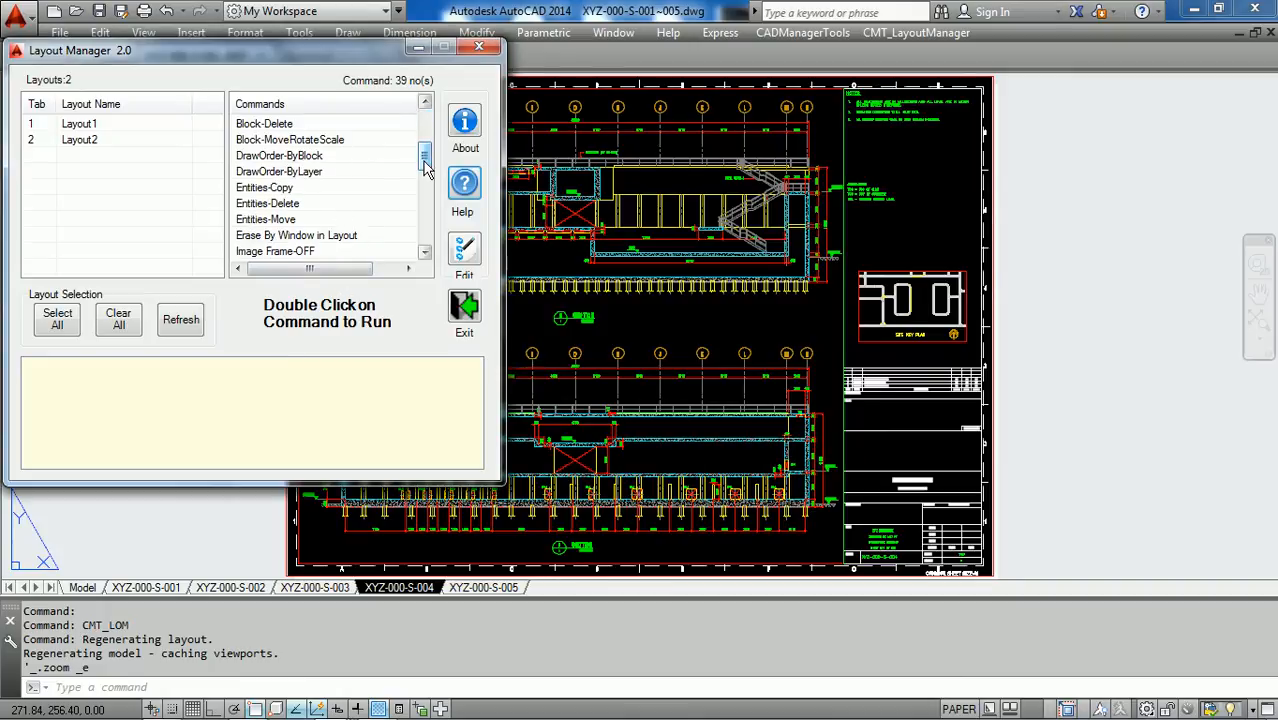
{"action": "left_click", "coordinate": [179, 320]}
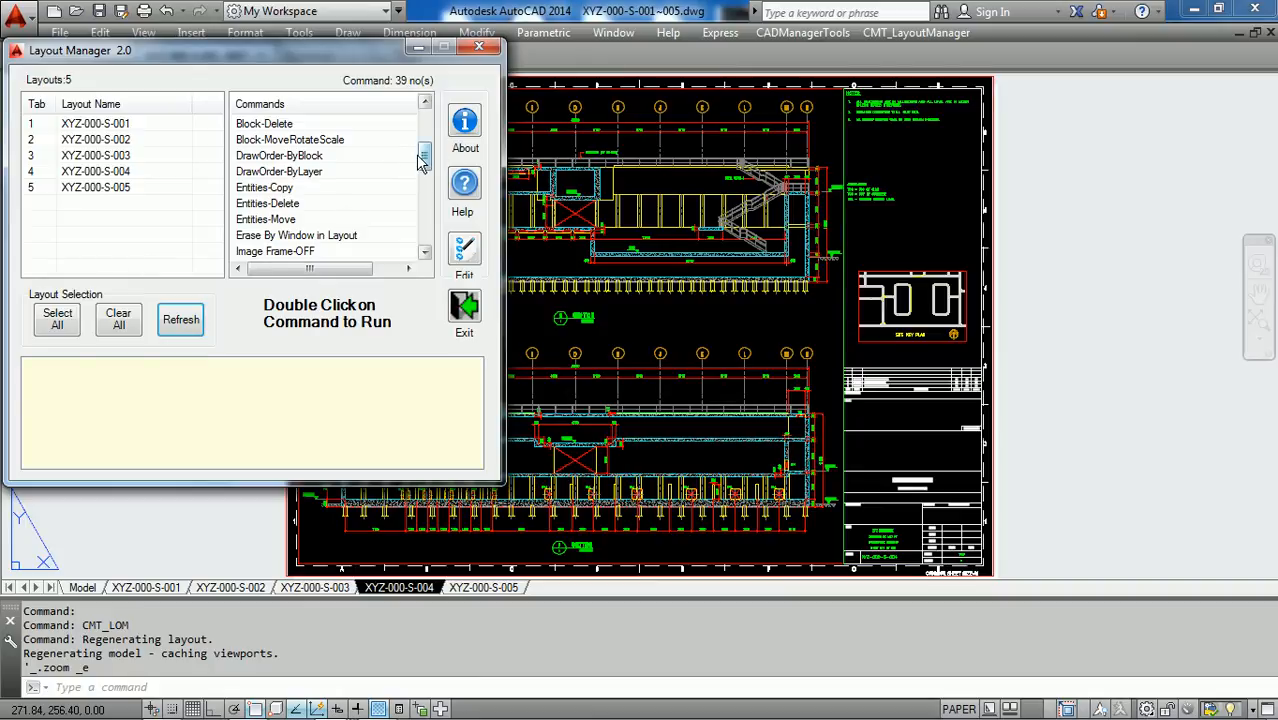
{"action": "left_click_drag", "start_coordinate": [424, 160], "coordinate": [424, 176]}
{"action": "left_click", "coordinate": [289, 238]}
{"action": "double_click", "coordinate": [289, 240]}
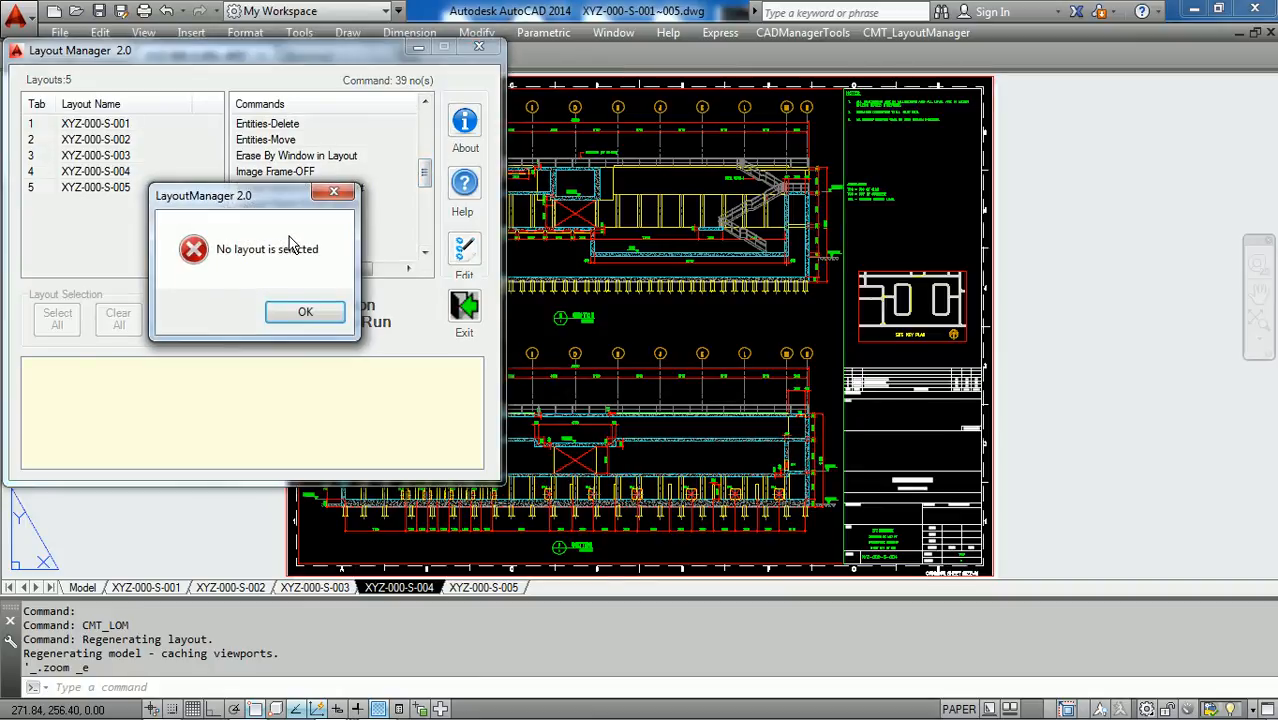
{"action": "left_click", "coordinate": [305, 315]}
{"action": "left_click", "coordinate": [57, 318]}
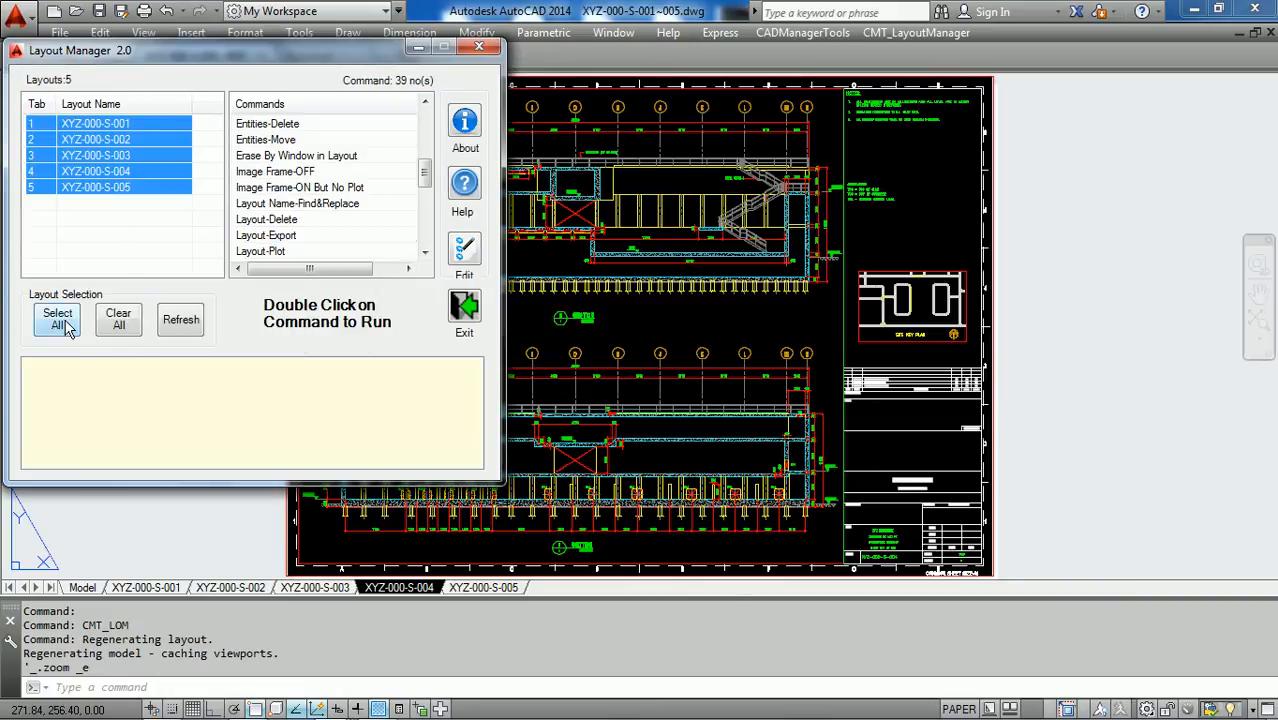
{"action": "left_click", "coordinate": [294, 235]}
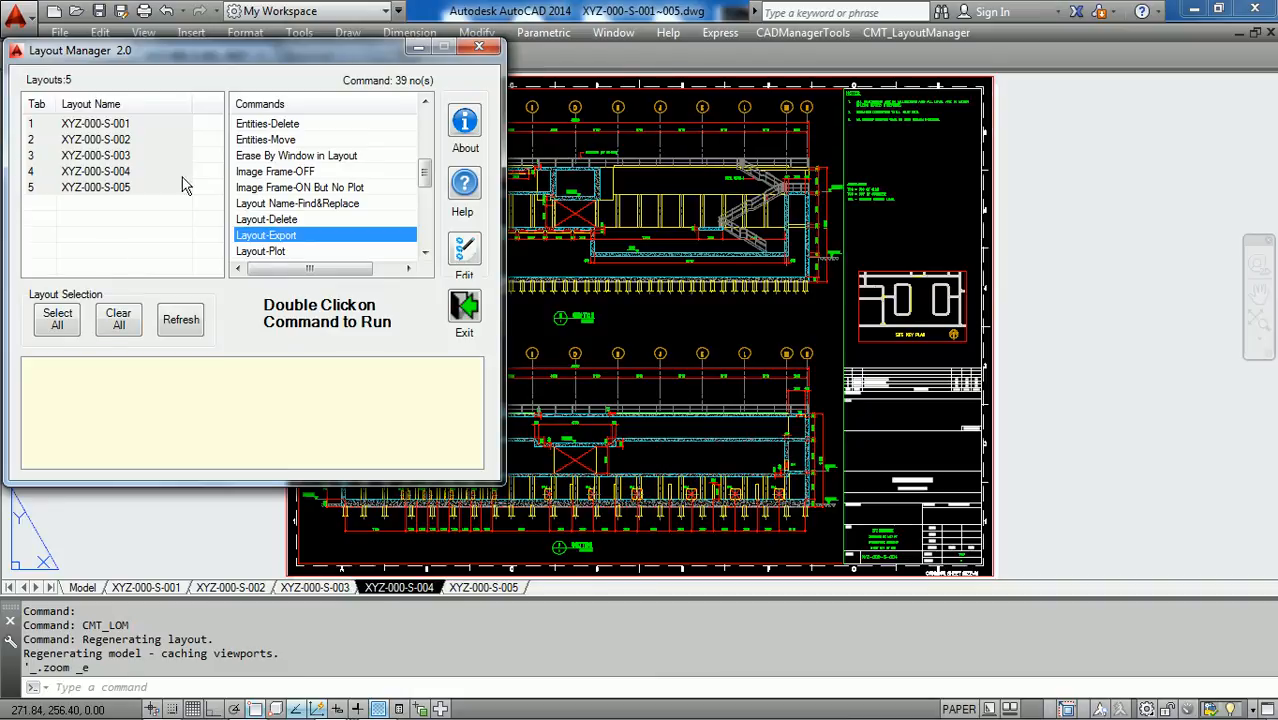
Run Layout Name-Find&Replace on all selected layouts to remove "XYZ-000-" from their names, leaving the replacement text empty.
{"action": "double_click", "coordinate": [339, 203]}
{"action": "left_click_drag", "start_coordinate": [310, 60], "coordinate": [392, 81]}
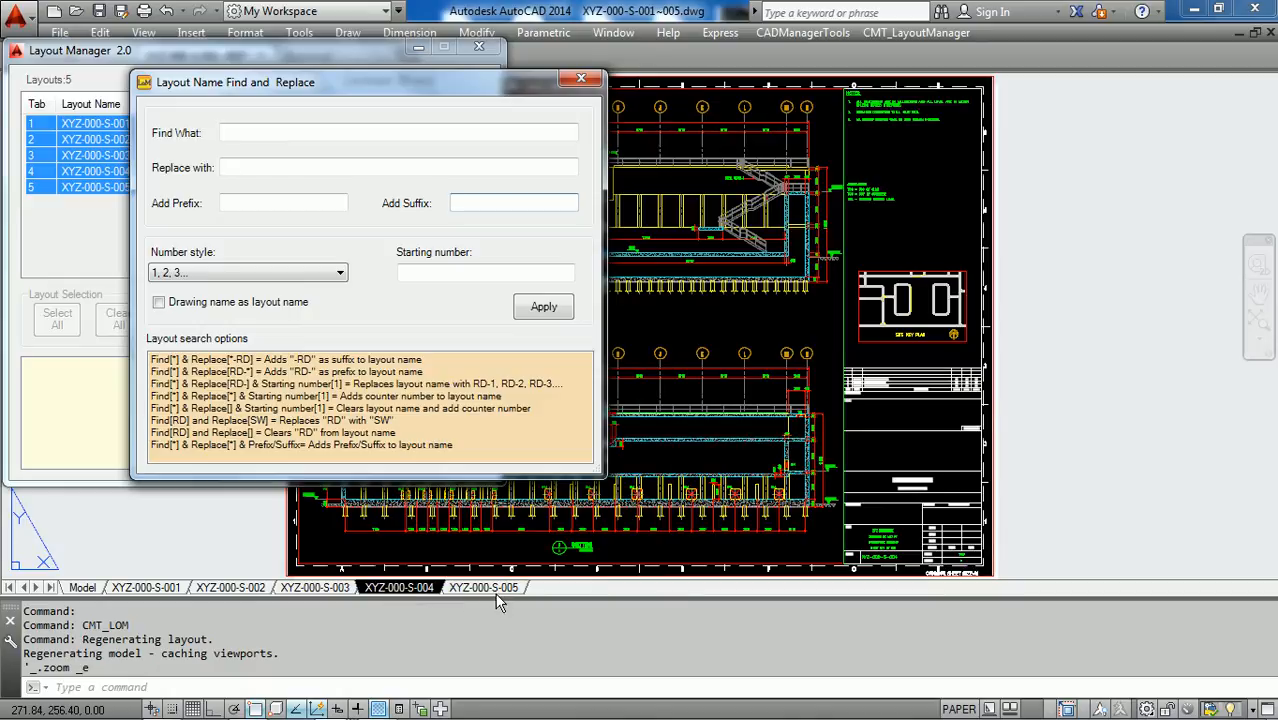
{"action": "left_click", "coordinate": [236, 131]}
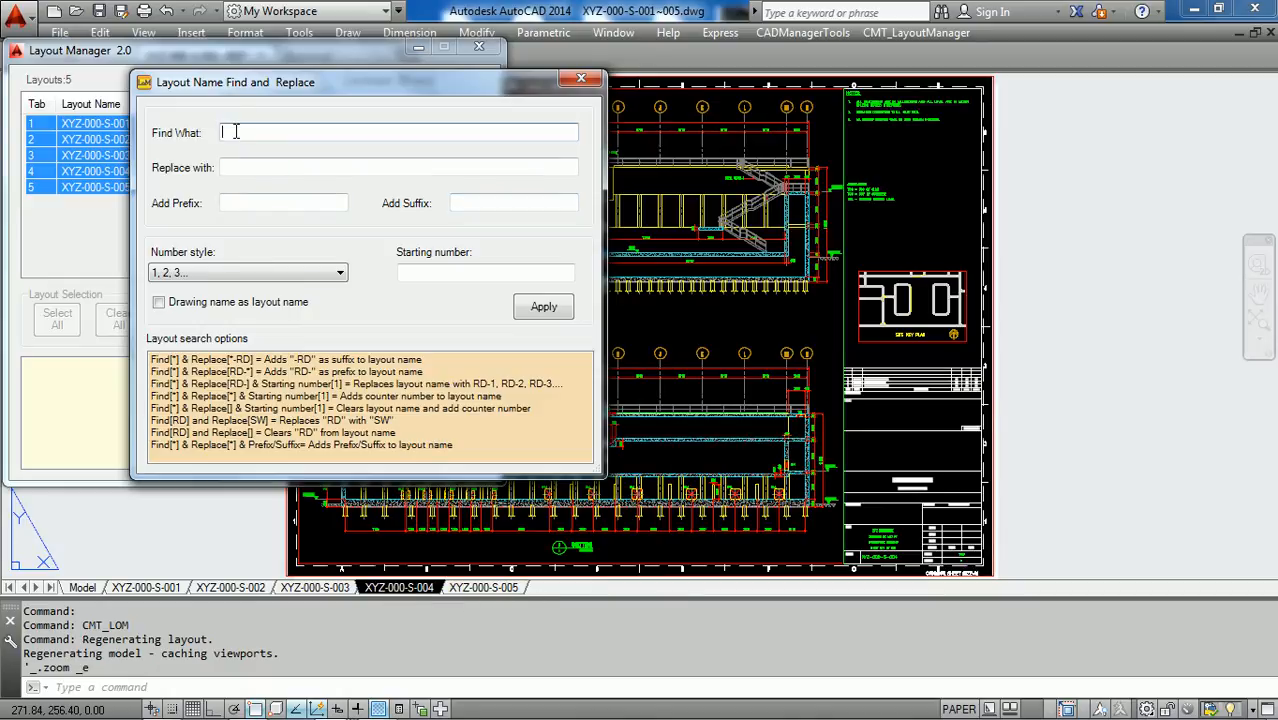
{"action": "type", "text": "XYZ-000"}
{"action": "left_click", "coordinate": [294, 170]}
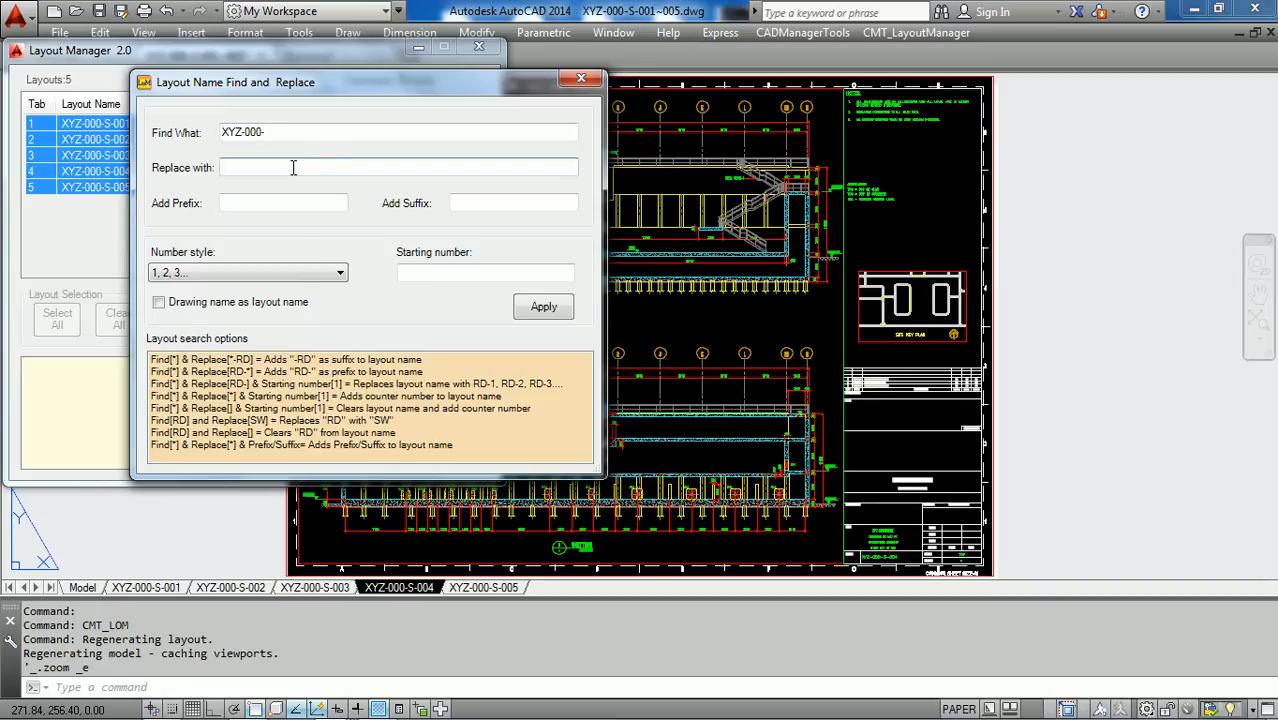
{"action": "left_click", "coordinate": [546, 307]}
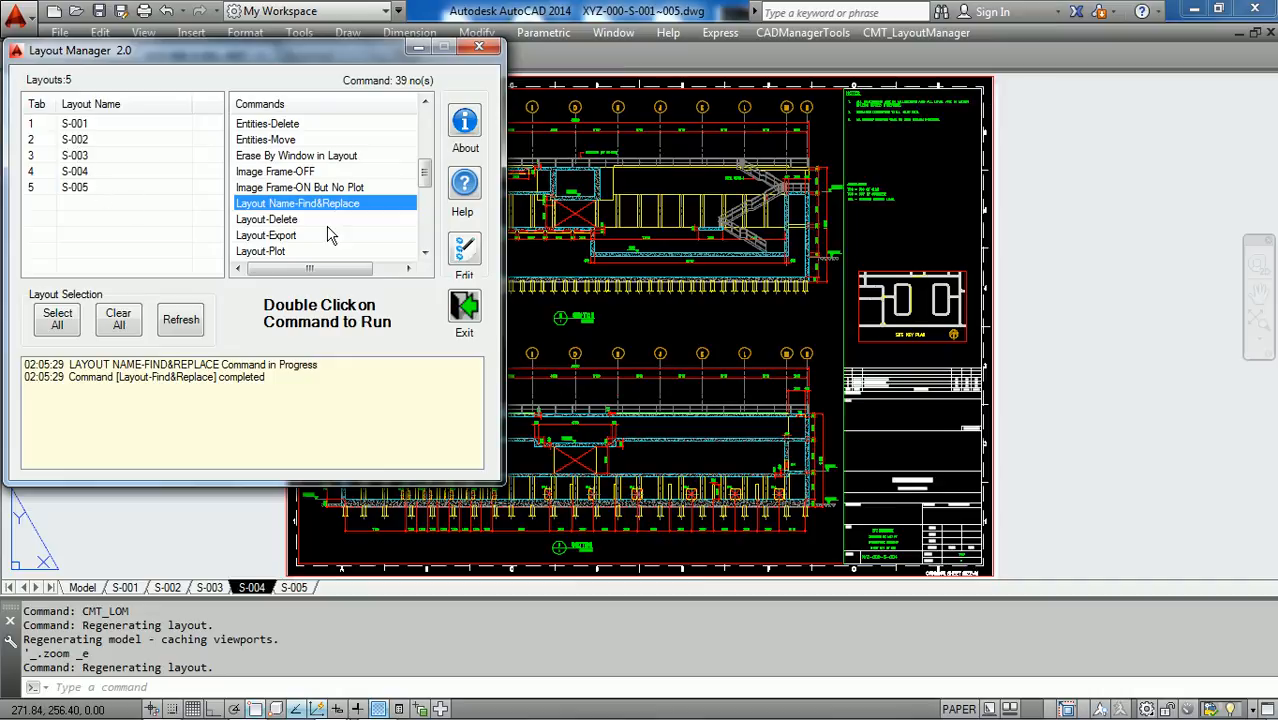
Run Layout-Export on all the renamed layouts and set the export location to P:\OUTGOING\DWG.
{"action": "double_click", "coordinate": [295, 236]}
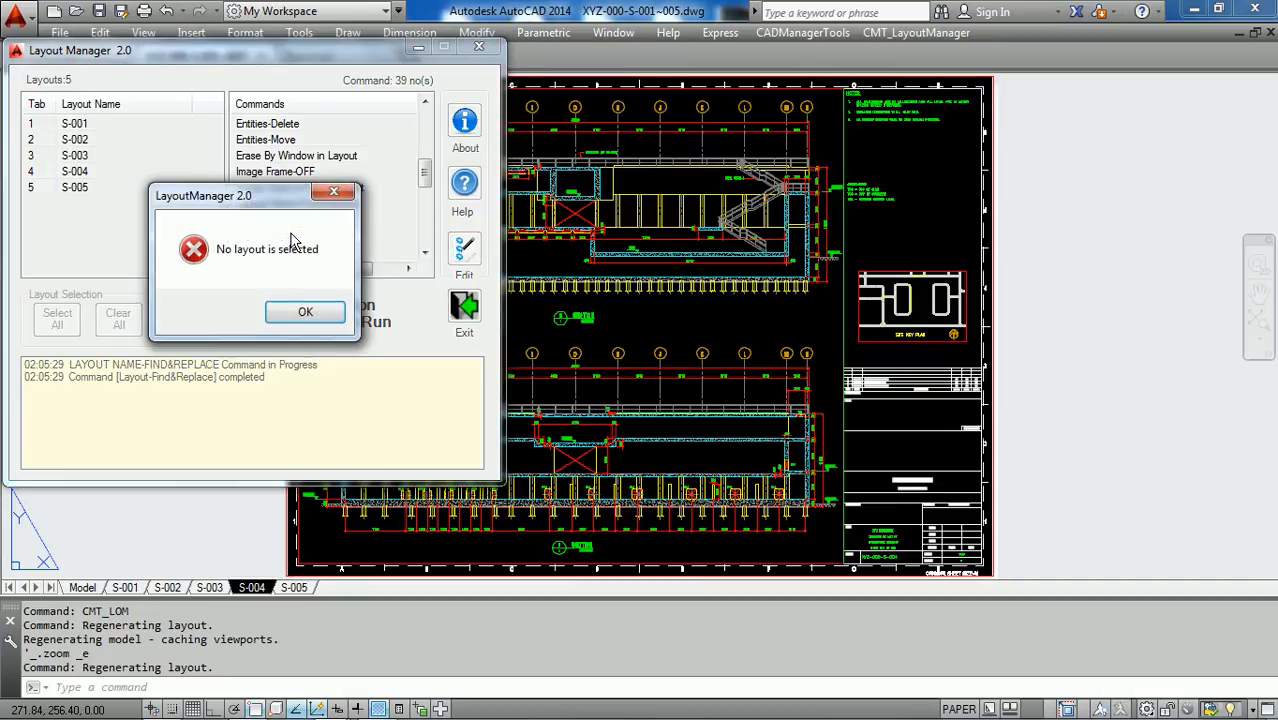
{"action": "left_click", "coordinate": [305, 312]}
{"action": "left_click", "coordinate": [57, 318]}
{"action": "double_click", "coordinate": [276, 235]}
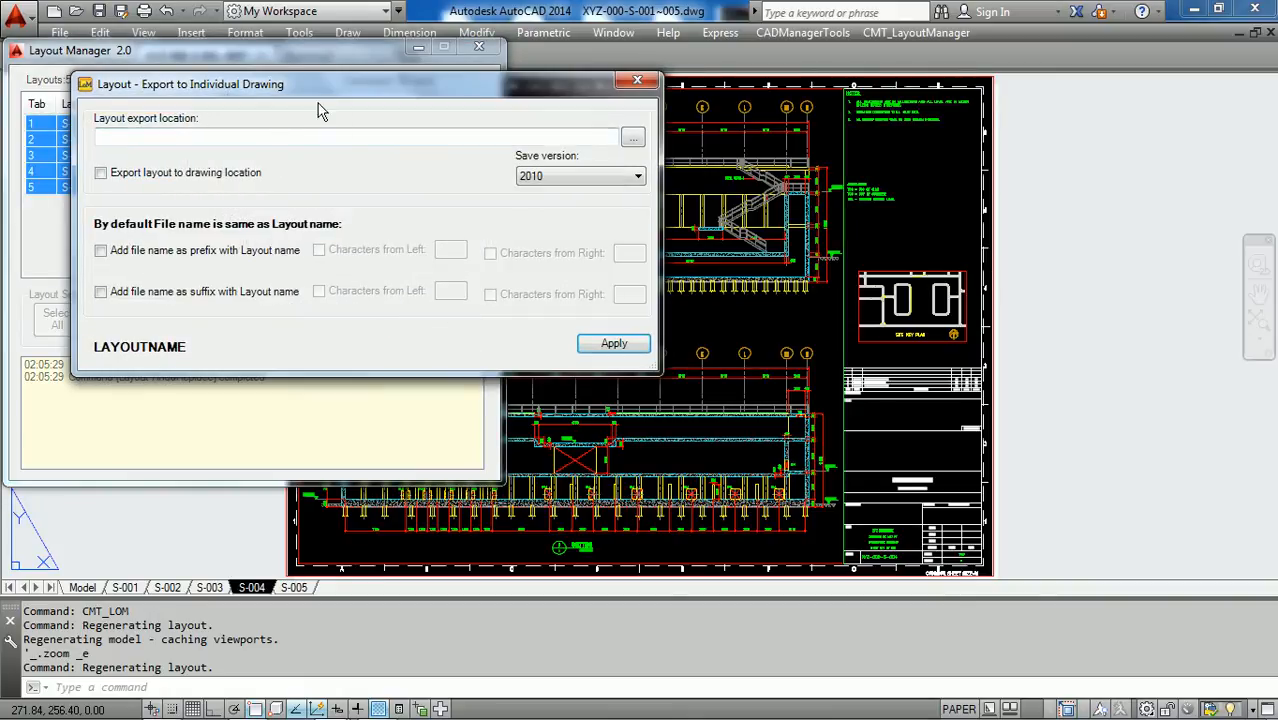
{"action": "right_click", "coordinate": [482, 139]}
{"action": "left_click", "coordinate": [530, 218]}
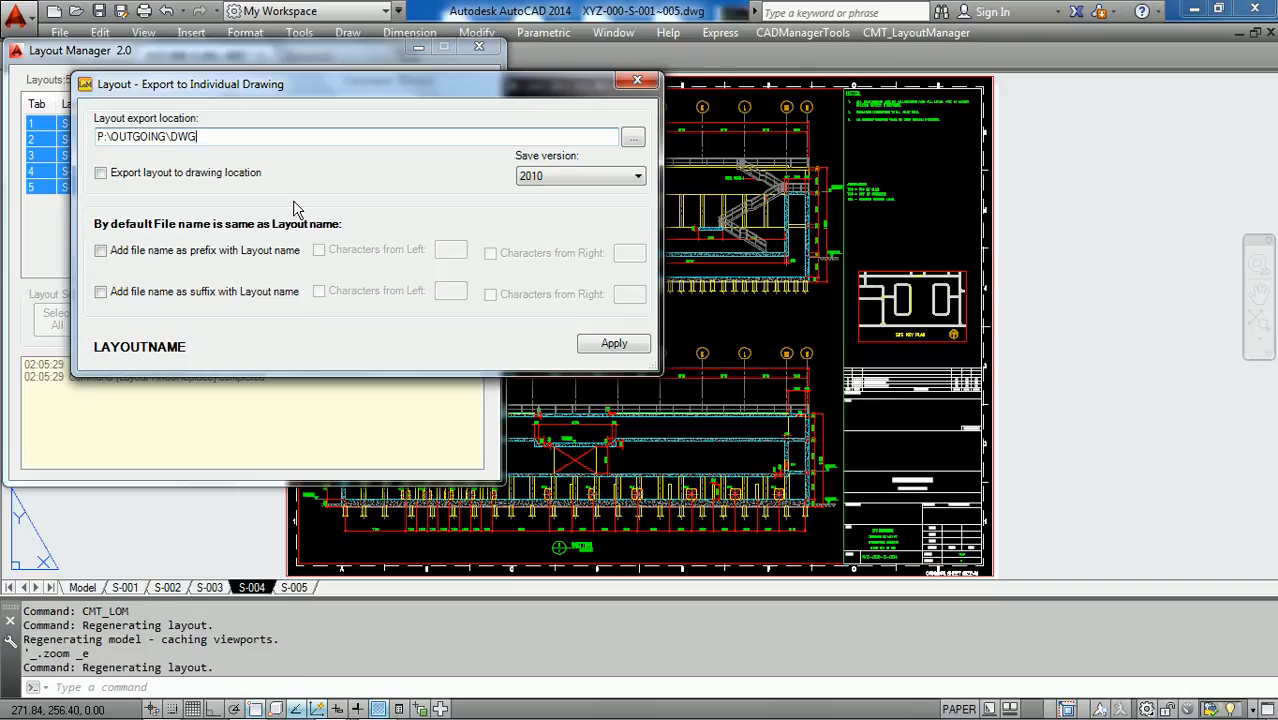
Prefix the exported file names with the drawing file name's first 8 characters from the left, export the layouts, and close the export dialog.
{"action": "left_click", "coordinate": [200, 252]}
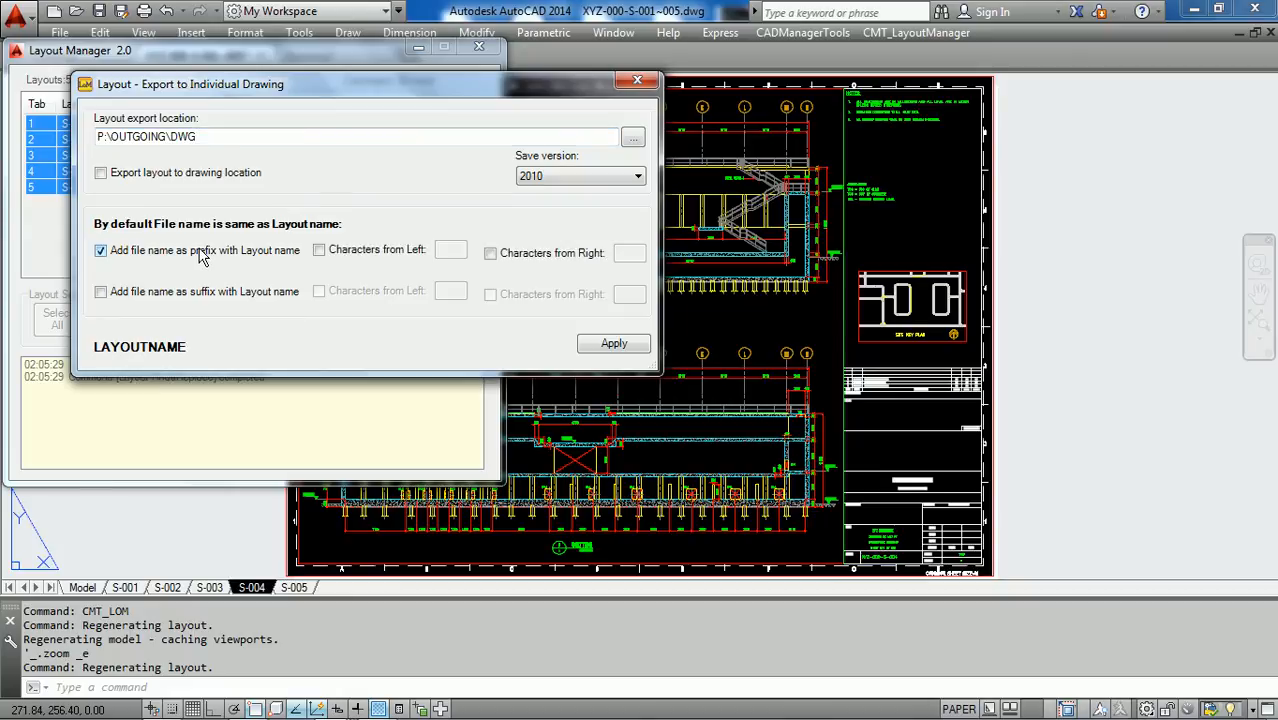
{"action": "left_click", "coordinate": [365, 254]}
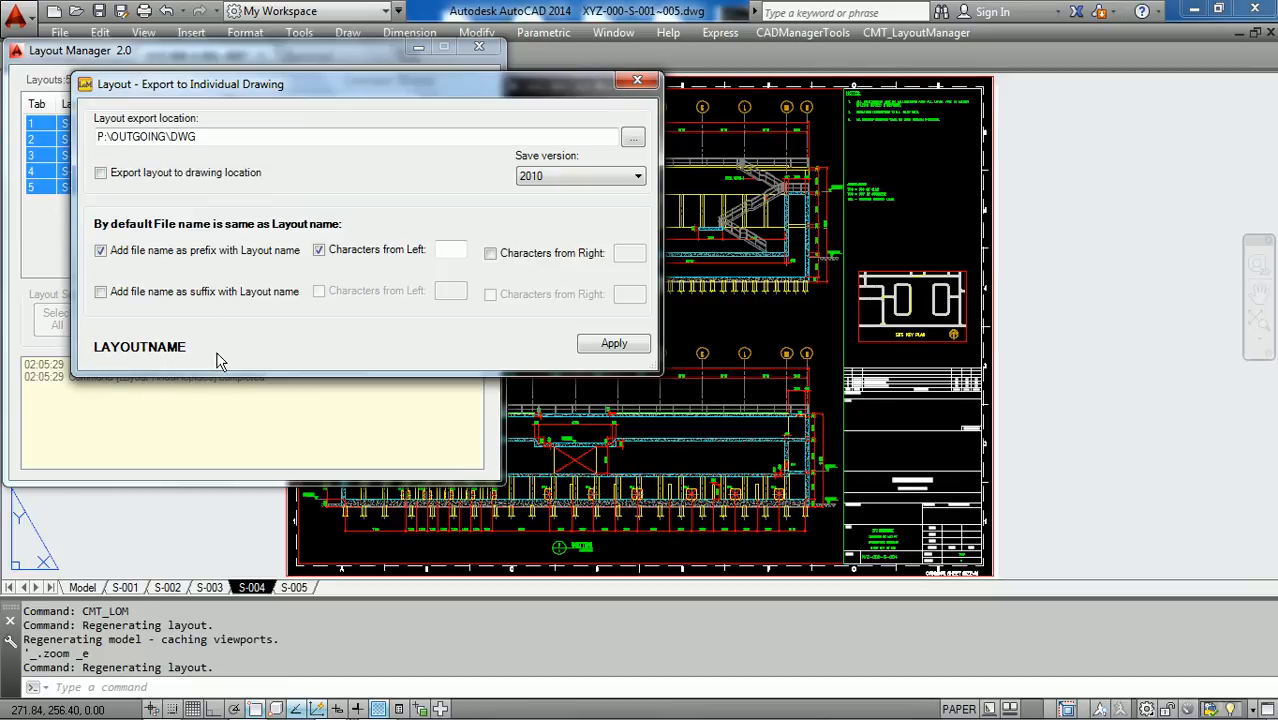
{"action": "left_click", "coordinate": [463, 249]}
{"action": "type", "text": "8"}
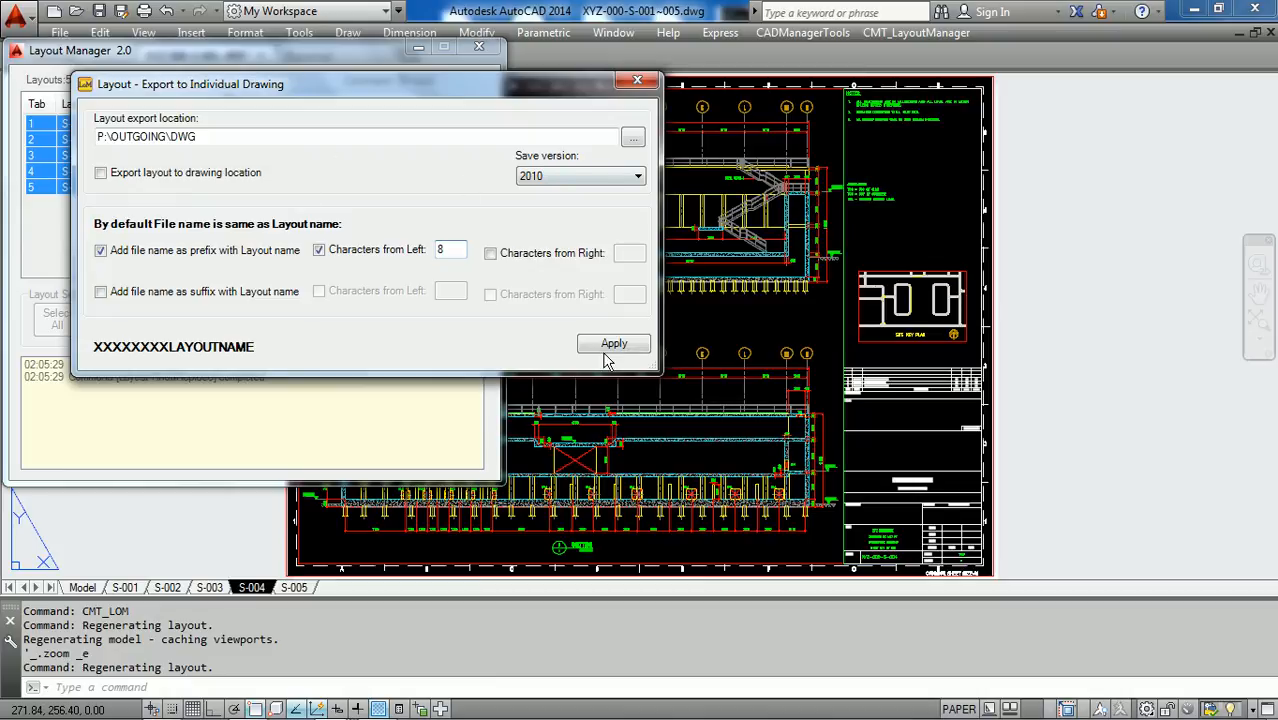
{"action": "left_click", "coordinate": [616, 348]}
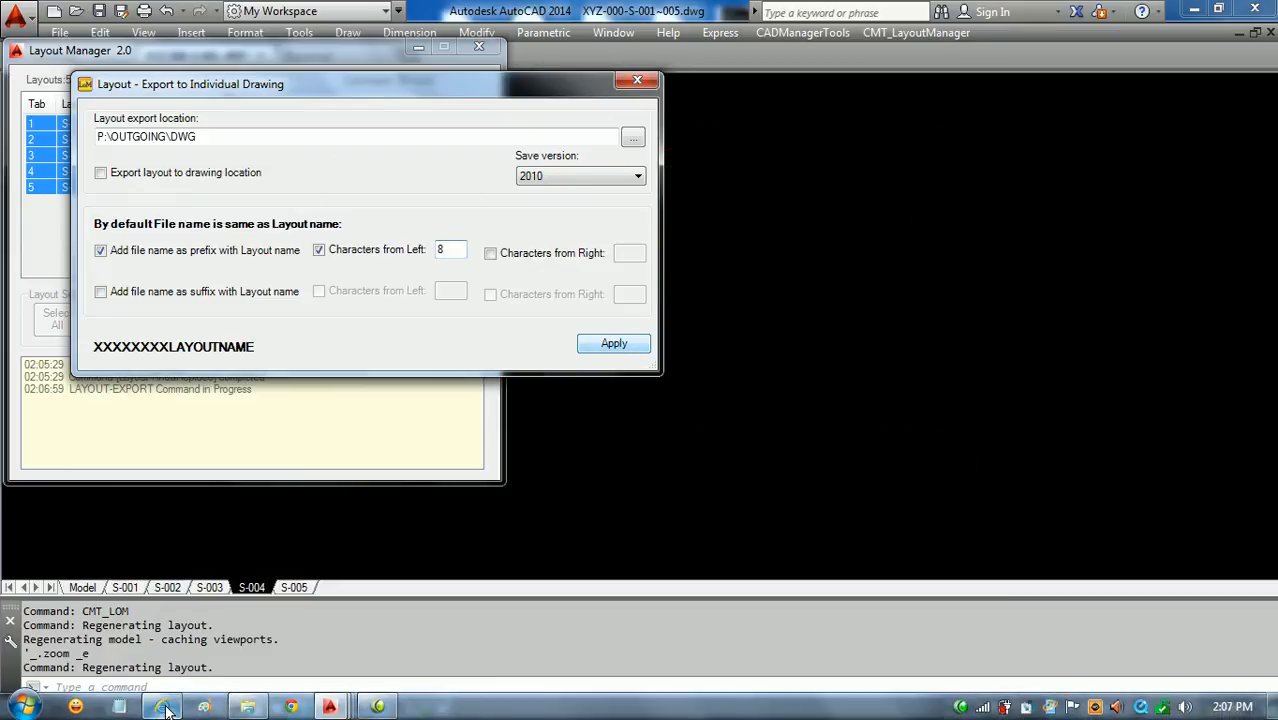
{"action": "mouse_move", "coordinate": [247, 706]}
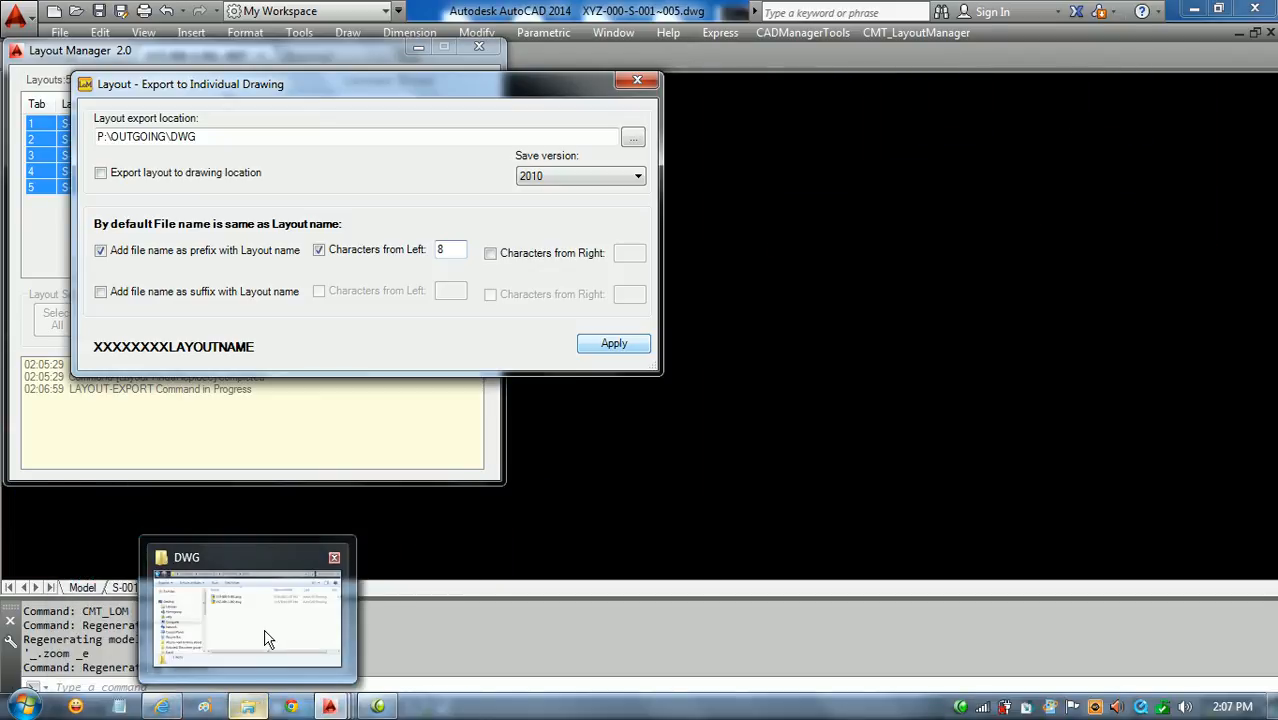
{"action": "mouse_move", "coordinate": [267, 638]}
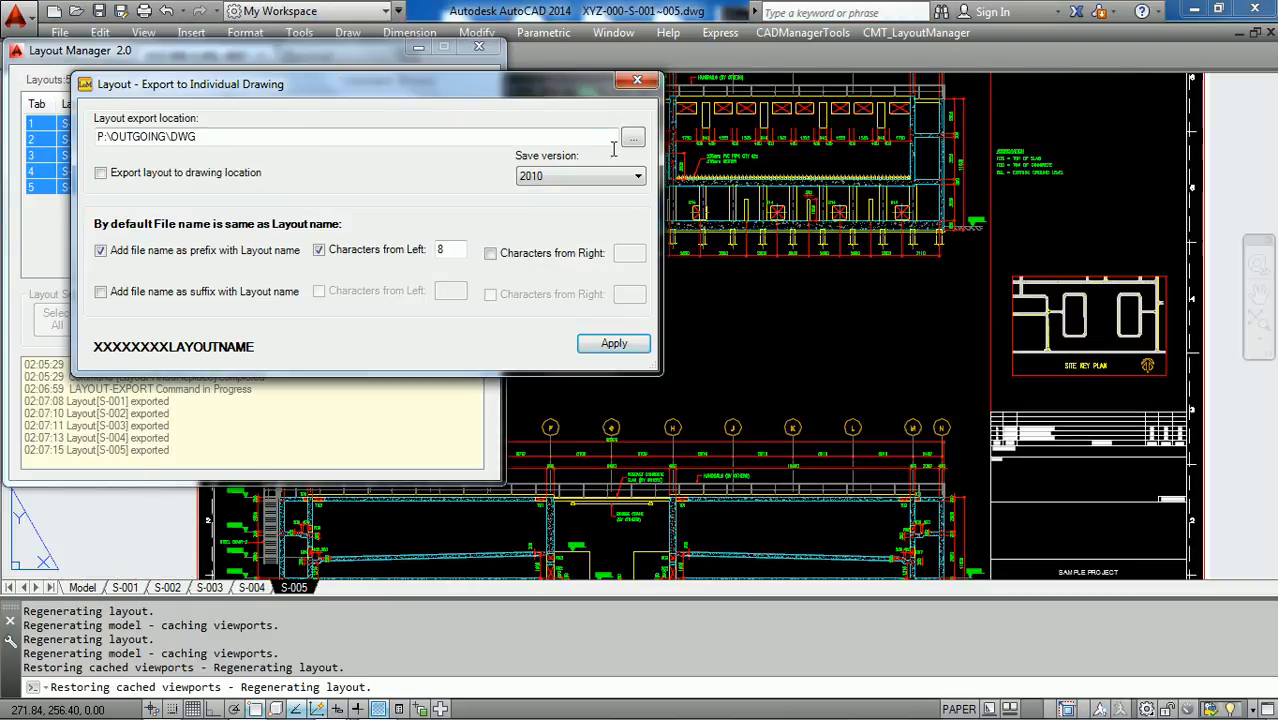
{"action": "left_click", "coordinate": [637, 79]}
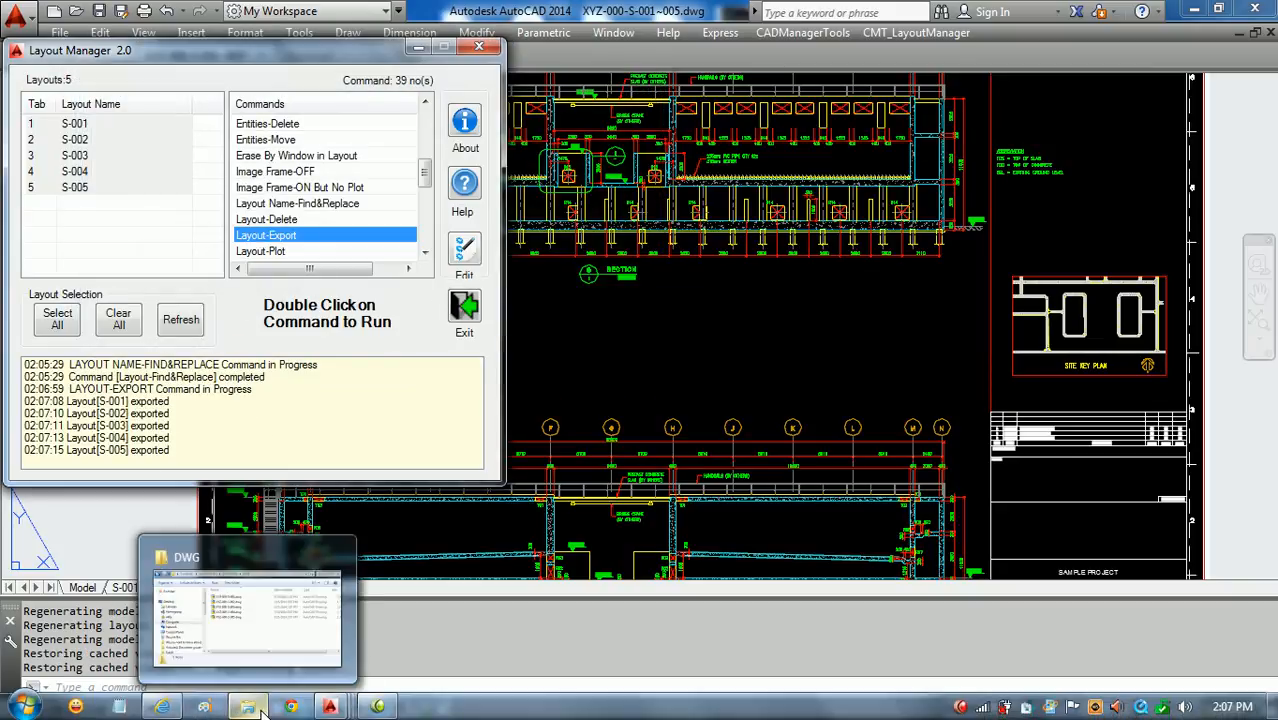
Open the exported XYZ-000-S-002.dwg from the DWG folder and examine the whole sheet.
{"action": "left_click", "coordinate": [300, 646]}
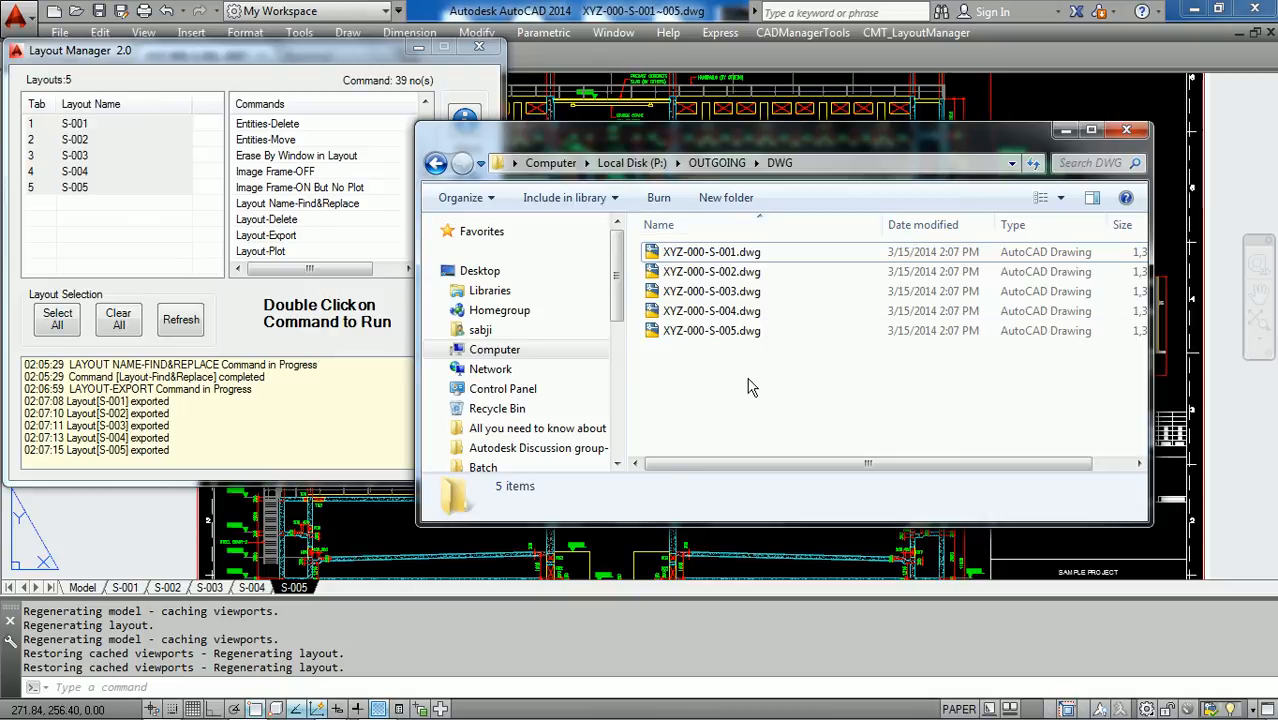
{"action": "double_click", "coordinate": [743, 271]}
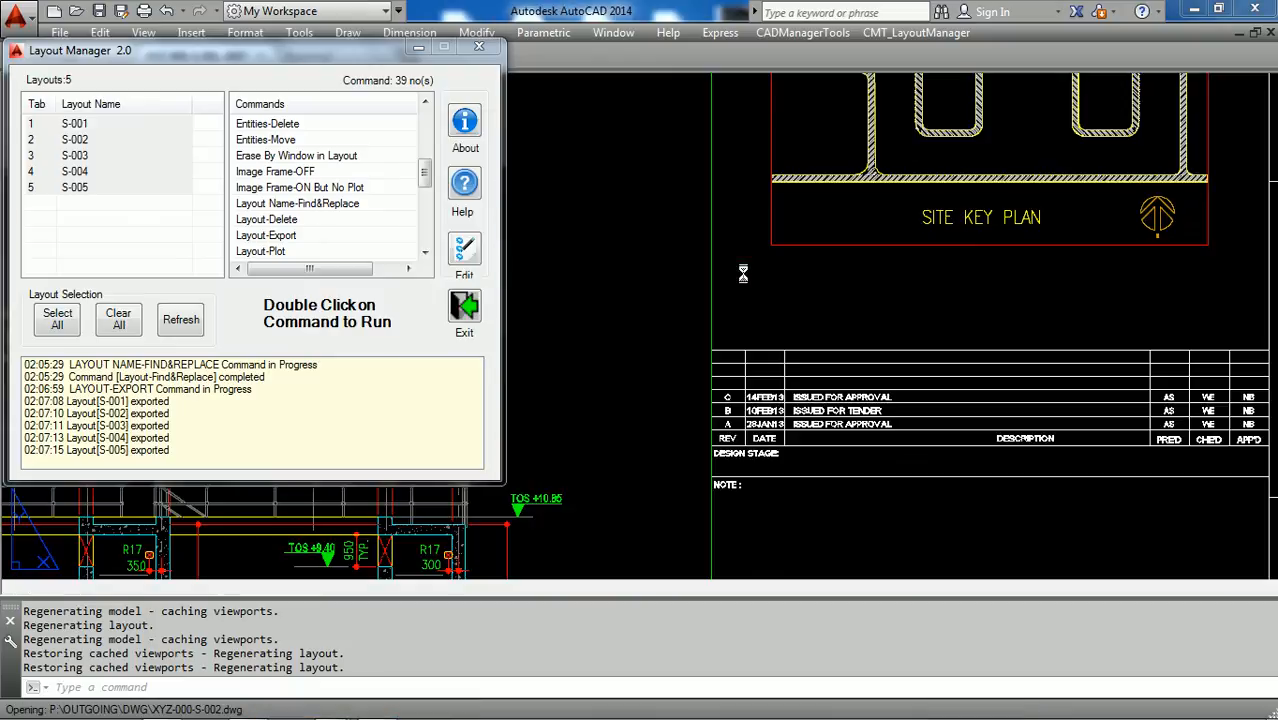
{"action": "middle_click", "coordinate": [591, 440]}
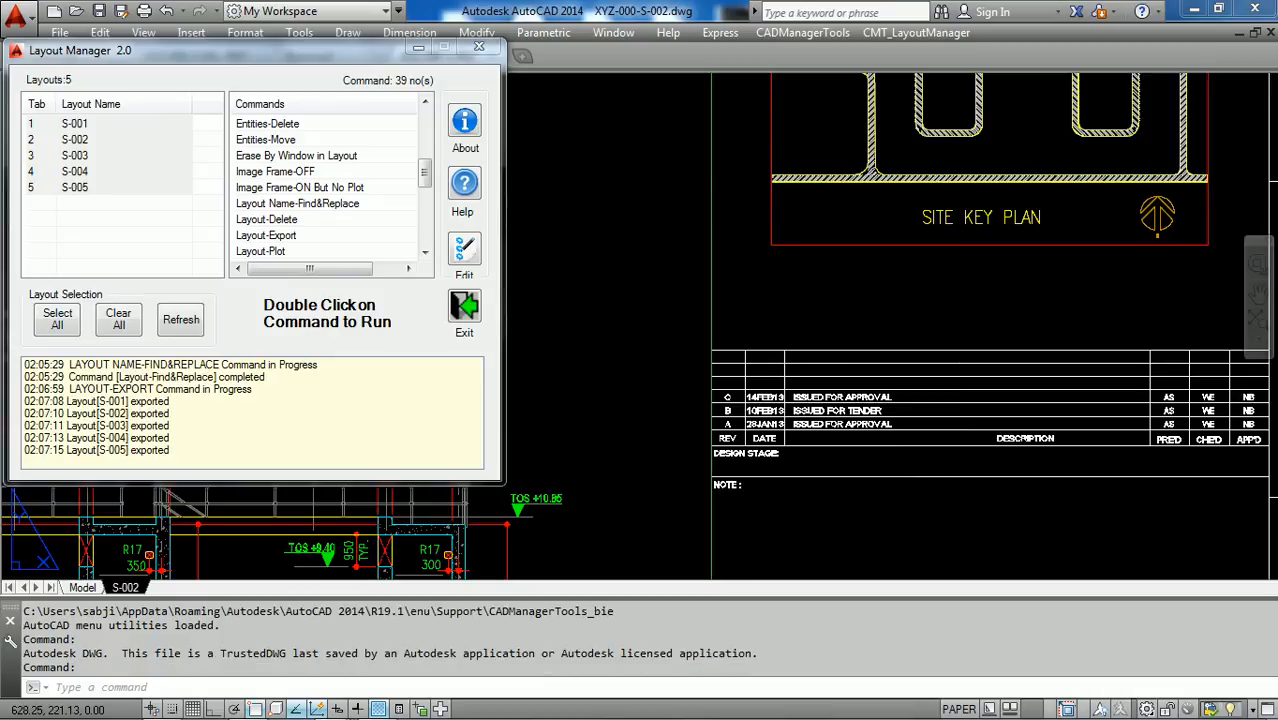
{"action": "middle_click", "coordinate": [591, 440]}
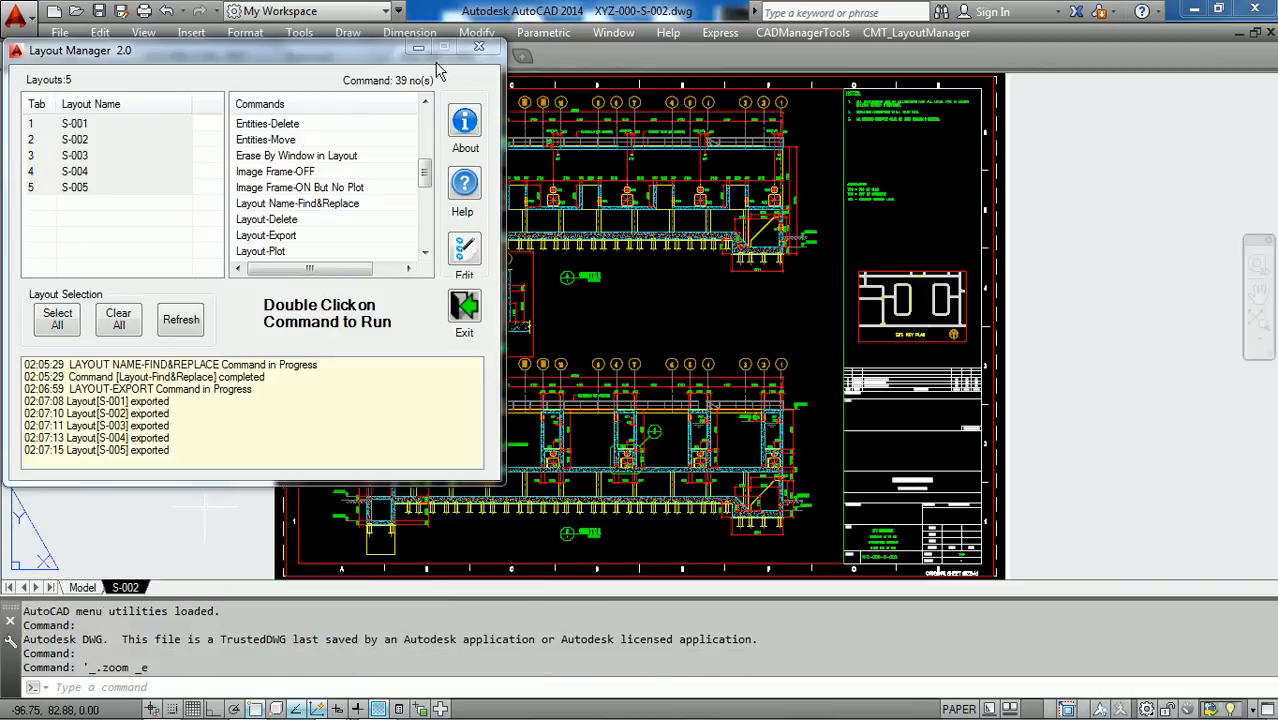